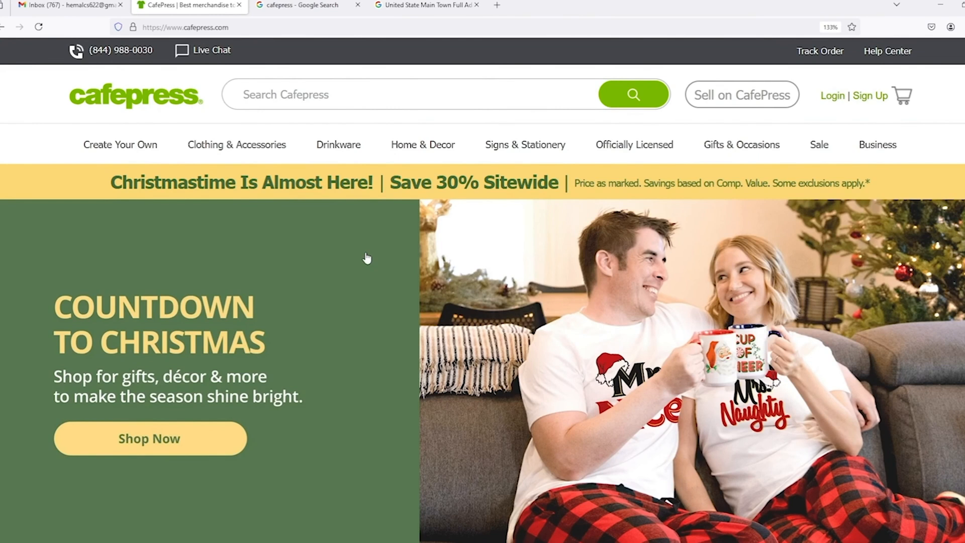
Browse the CafePress homepage, then show the search panel with trending searches and licensed brands.
{"action": "scroll", "coordinate": [367, 258], "scroll_direction": "down", "scroll_amount": 4}
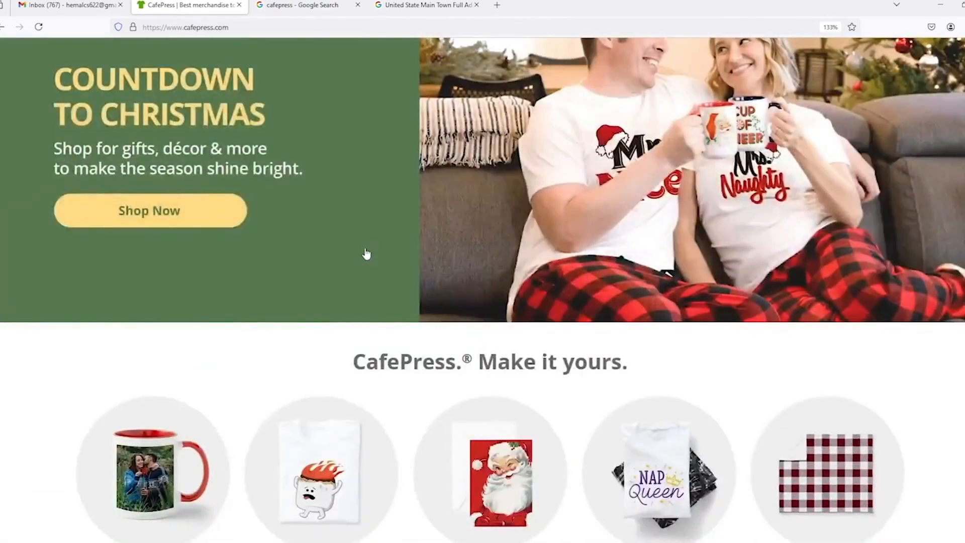
{"action": "scroll", "coordinate": [367, 254], "scroll_direction": "down", "scroll_amount": 4}
{"action": "scroll", "coordinate": [366, 253], "scroll_direction": "down", "scroll_amount": 10}
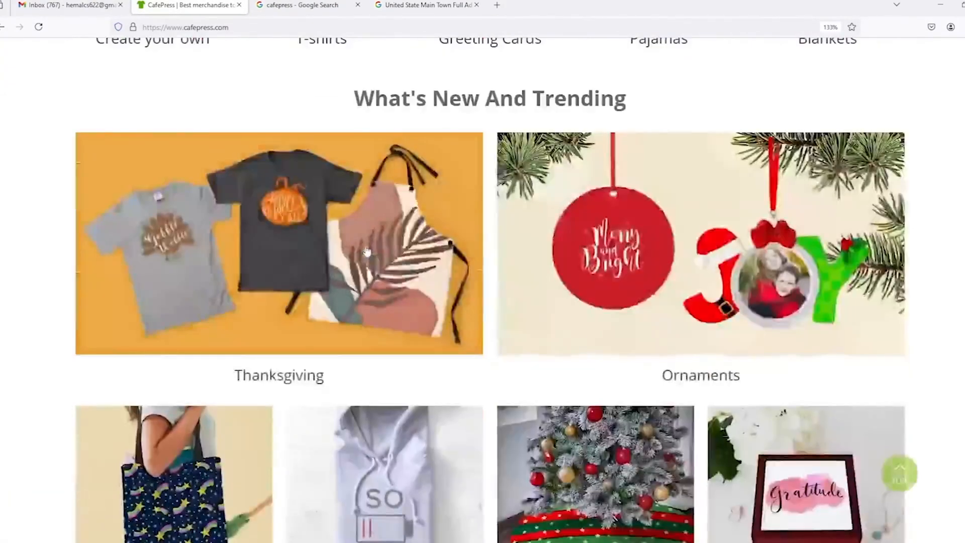
{"action": "scroll", "coordinate": [366, 250], "scroll_direction": "up", "scroll_amount": 8}
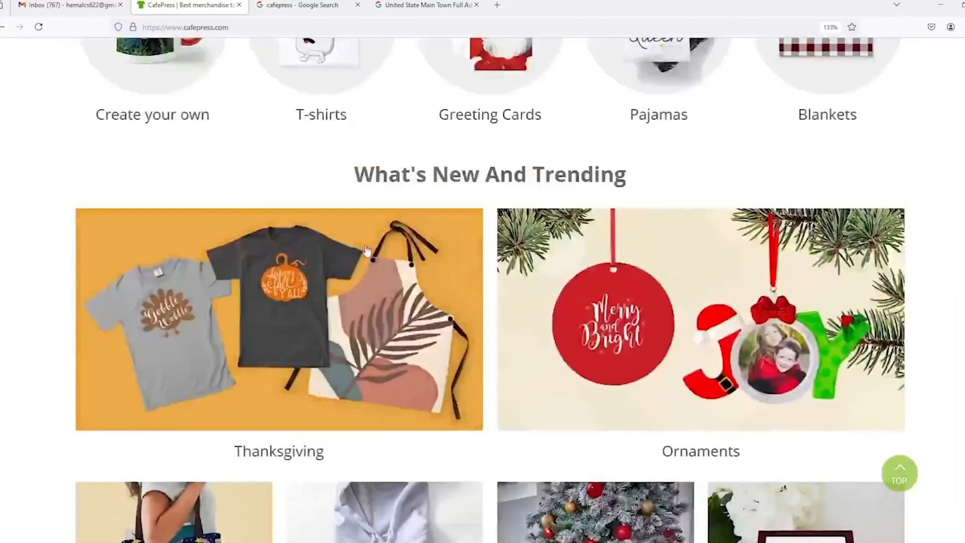
{"action": "scroll", "coordinate": [367, 250], "scroll_direction": "up", "scroll_amount": 8}
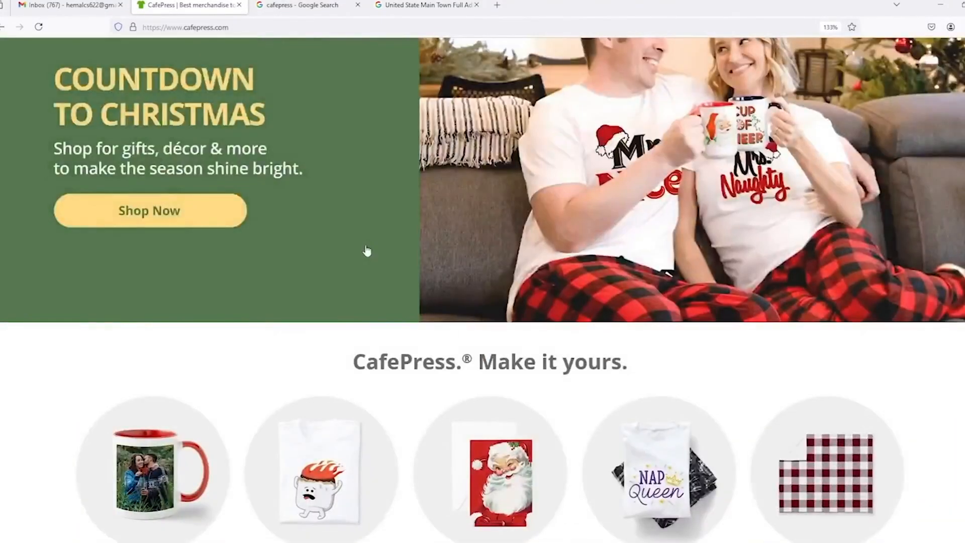
{"action": "scroll", "coordinate": [367, 250], "scroll_direction": "up", "scroll_amount": 5}
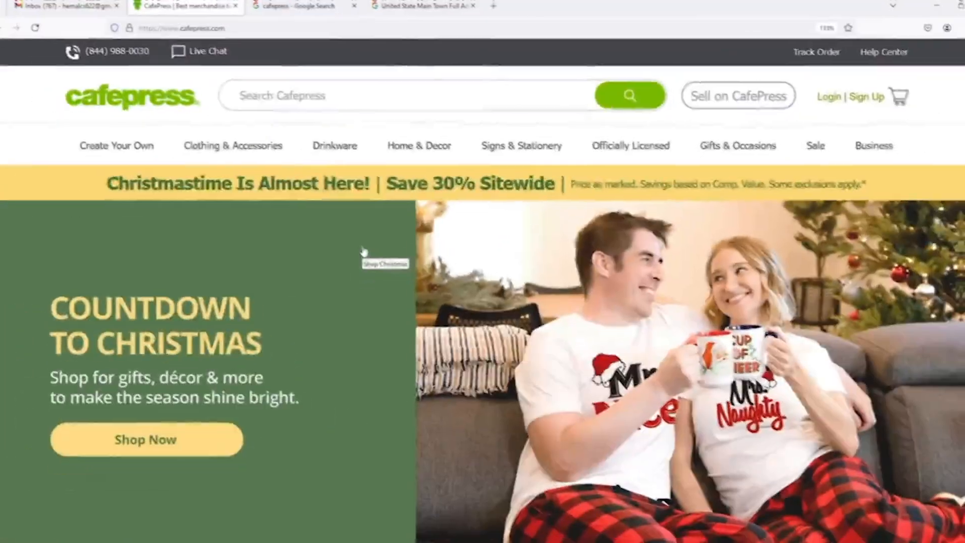
{"action": "scroll", "coordinate": [367, 250], "scroll_direction": "down", "scroll_amount": 4}
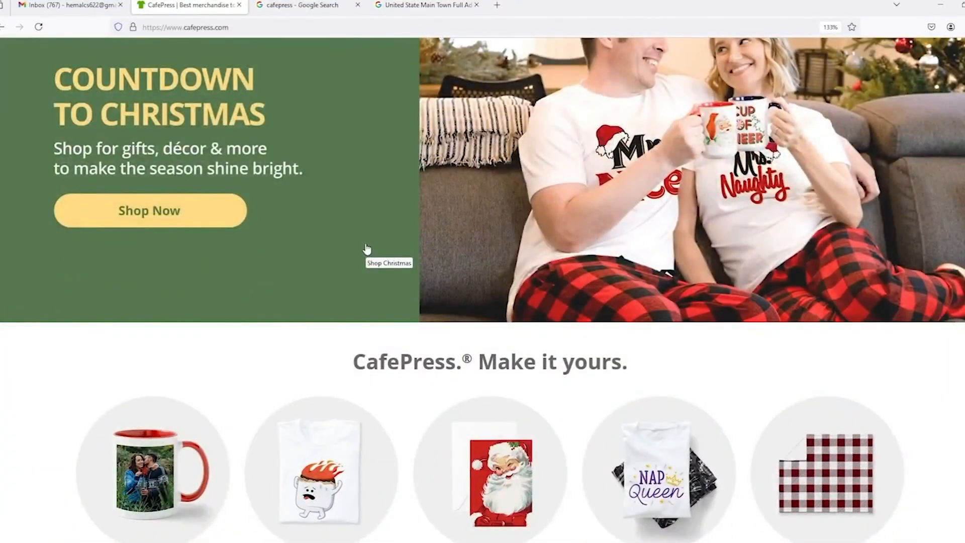
{"action": "scroll", "coordinate": [366, 244], "scroll_direction": "up", "scroll_amount": 4}
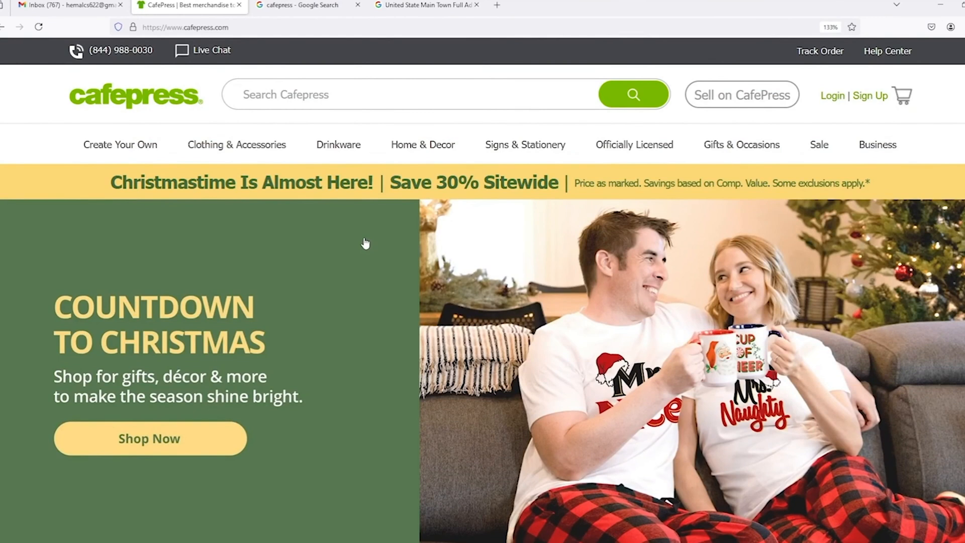
{"action": "mouse_move", "coordinate": [518, 135]}
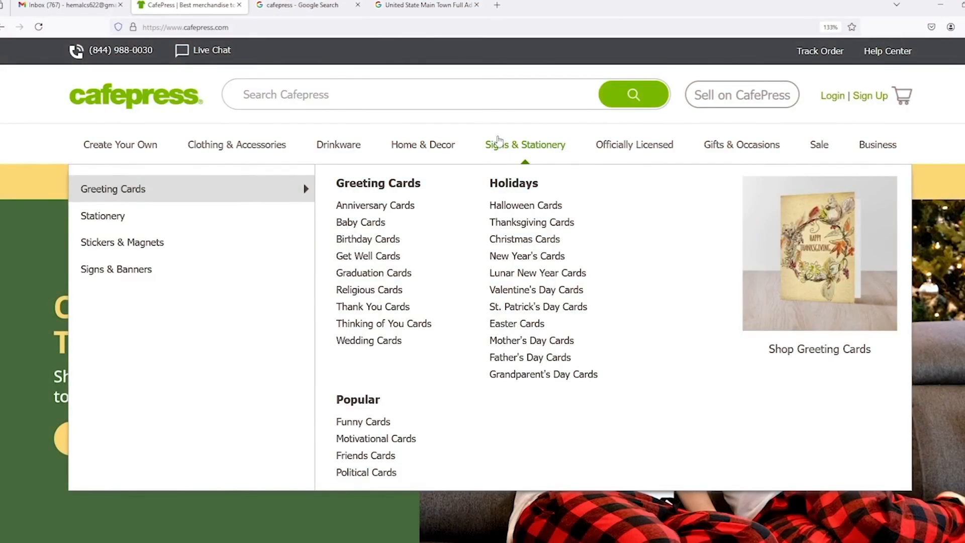
{"action": "left_click", "coordinate": [374, 94]}
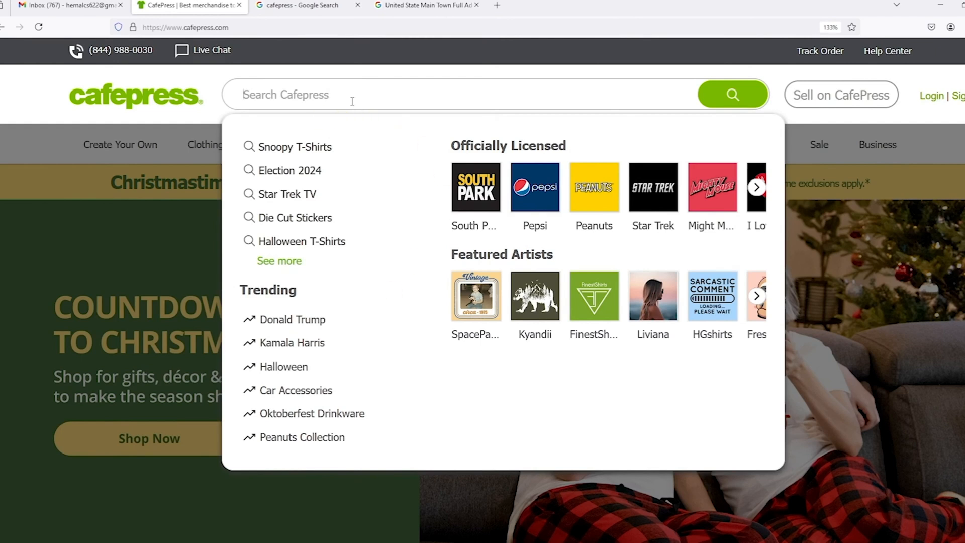
Close the search suggestions and scroll down through the home page's trending items.
{"action": "left_click", "coordinate": [373, 53]}
{"action": "scroll", "coordinate": [531, 281], "scroll_direction": "down", "scroll_amount": 6}
{"action": "scroll", "coordinate": [482, 282], "scroll_direction": "down", "scroll_amount": 8}
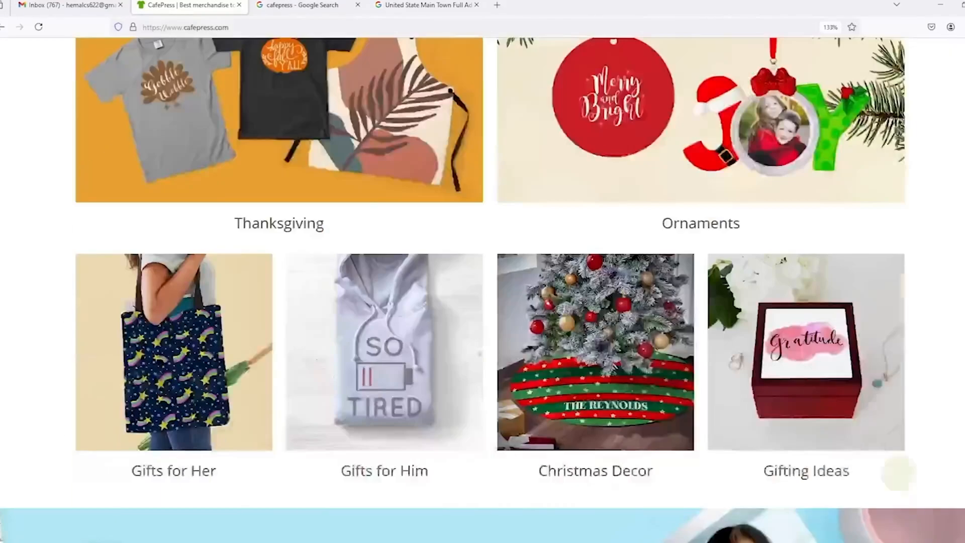
{"action": "scroll", "coordinate": [482, 290], "scroll_direction": "down", "scroll_amount": 1}
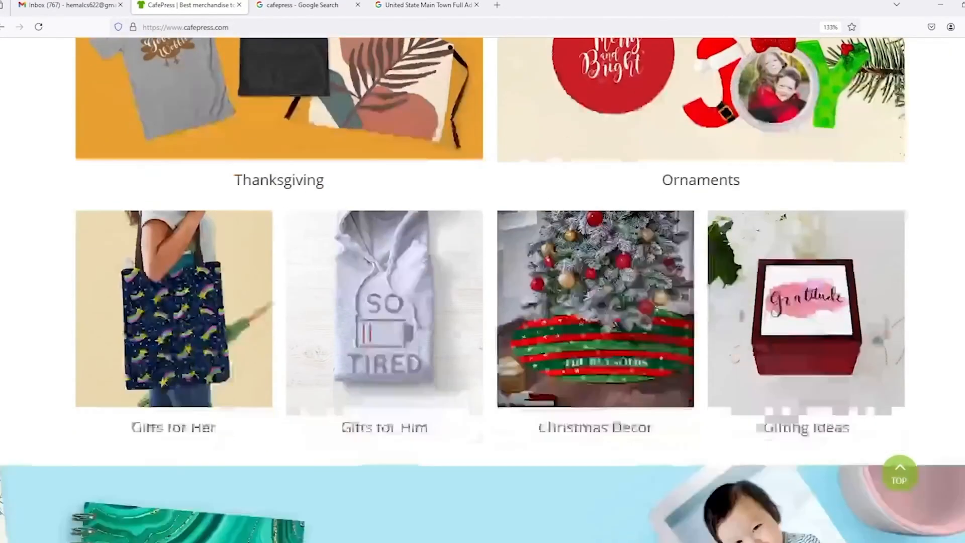
{"action": "scroll", "coordinate": [483, 289], "scroll_direction": "down", "scroll_amount": 7}
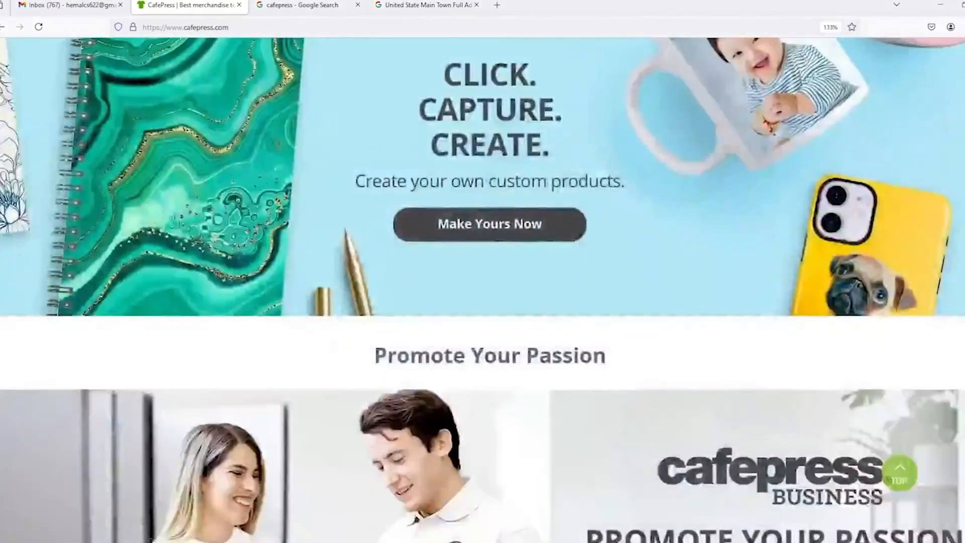
{"action": "scroll", "coordinate": [482, 289], "scroll_direction": "down", "scroll_amount": 7}
{"action": "scroll", "coordinate": [483, 290], "scroll_direction": "down", "scroll_amount": 6}
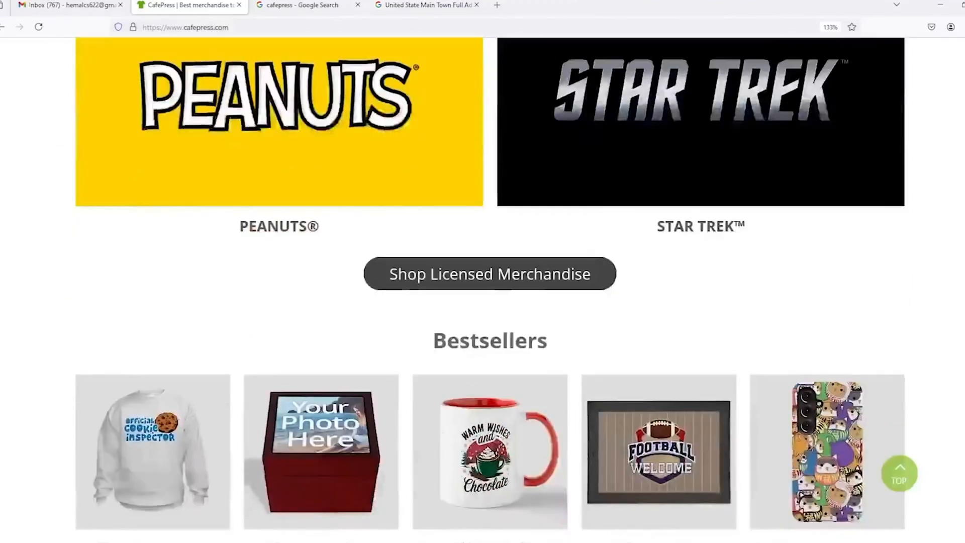
{"action": "scroll", "coordinate": [483, 289], "scroll_direction": "down", "scroll_amount": 6}
Scroll down to the footer and back up to the Countdown to Christmas banner.
{"action": "scroll", "coordinate": [483, 290], "scroll_direction": "up", "scroll_amount": 2}
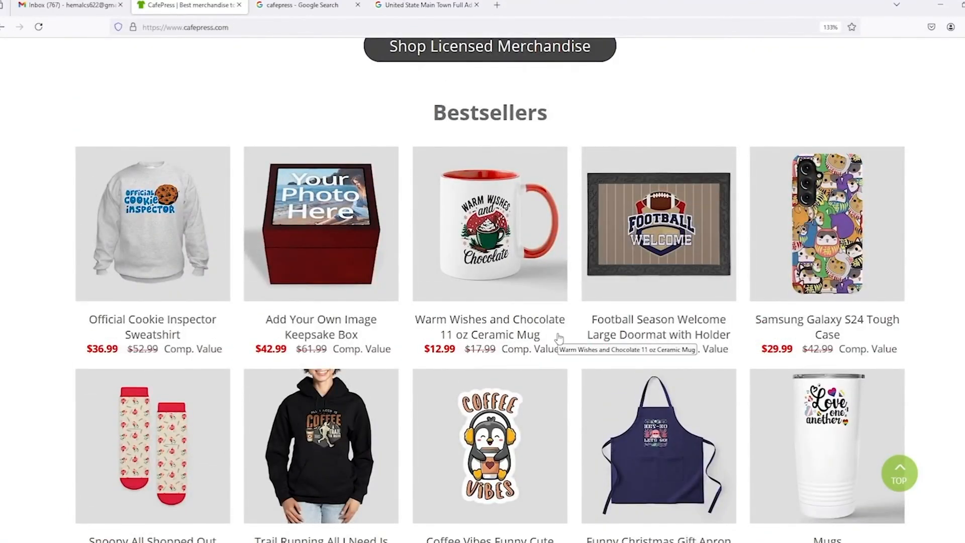
{"action": "scroll", "coordinate": [558, 336], "scroll_direction": "down", "scroll_amount": 6}
{"action": "scroll", "coordinate": [558, 335], "scroll_direction": "down", "scroll_amount": 7}
{"action": "scroll", "coordinate": [558, 336], "scroll_direction": "down", "scroll_amount": 12}
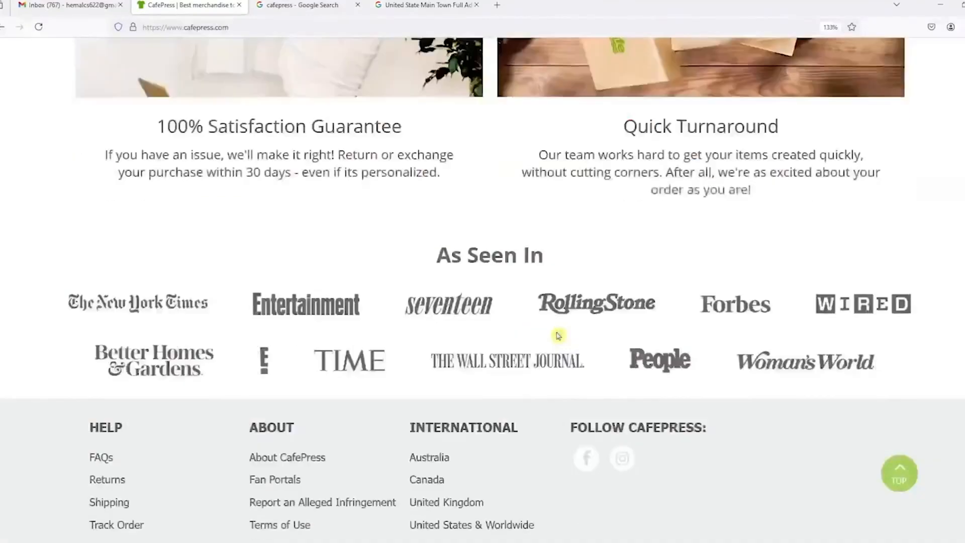
{"action": "scroll", "coordinate": [558, 335], "scroll_direction": "down", "scroll_amount": 2}
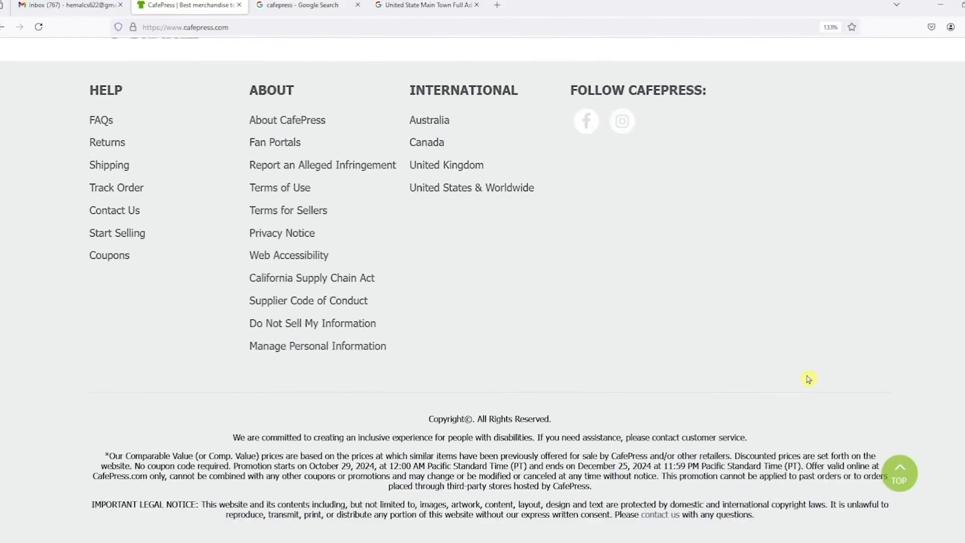
{"action": "scroll", "coordinate": [808, 382], "scroll_direction": "up", "scroll_amount": 12}
{"action": "scroll", "coordinate": [808, 381], "scroll_direction": "up", "scroll_amount": 10}
{"action": "scroll", "coordinate": [808, 381], "scroll_direction": "up", "scroll_amount": 15}
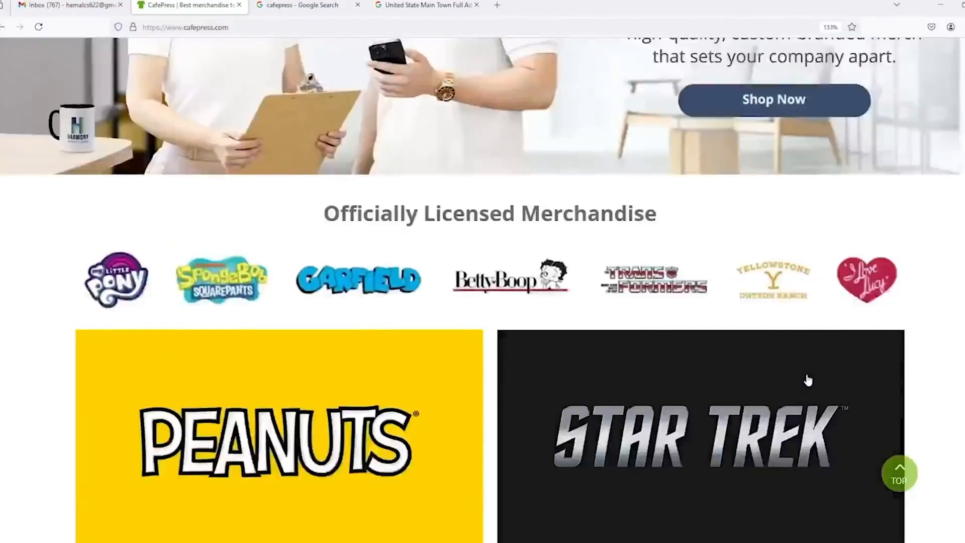
{"action": "scroll", "coordinate": [808, 380], "scroll_direction": "up", "scroll_amount": 5}
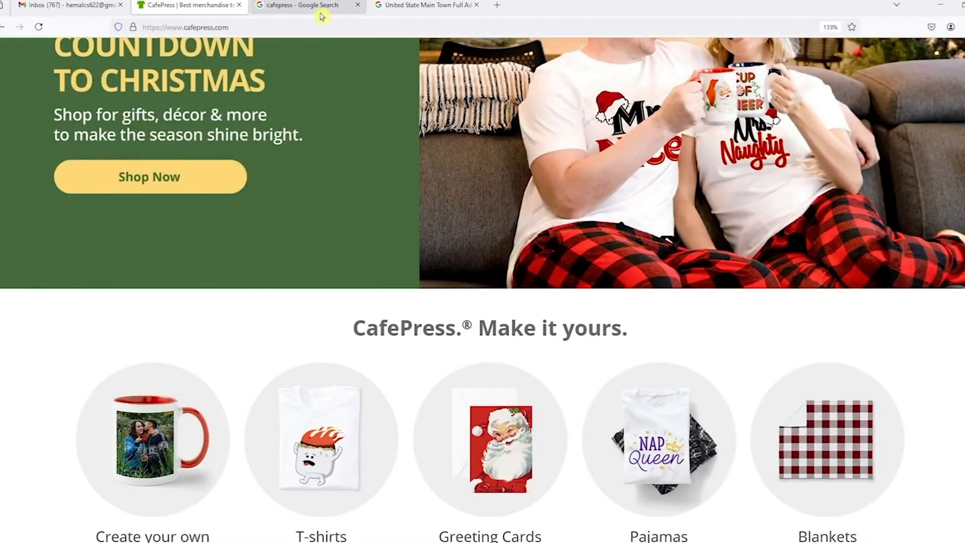
Go from the Google results to the official CafePress site's Sign Up form.
{"action": "left_click", "coordinate": [314, 6]}
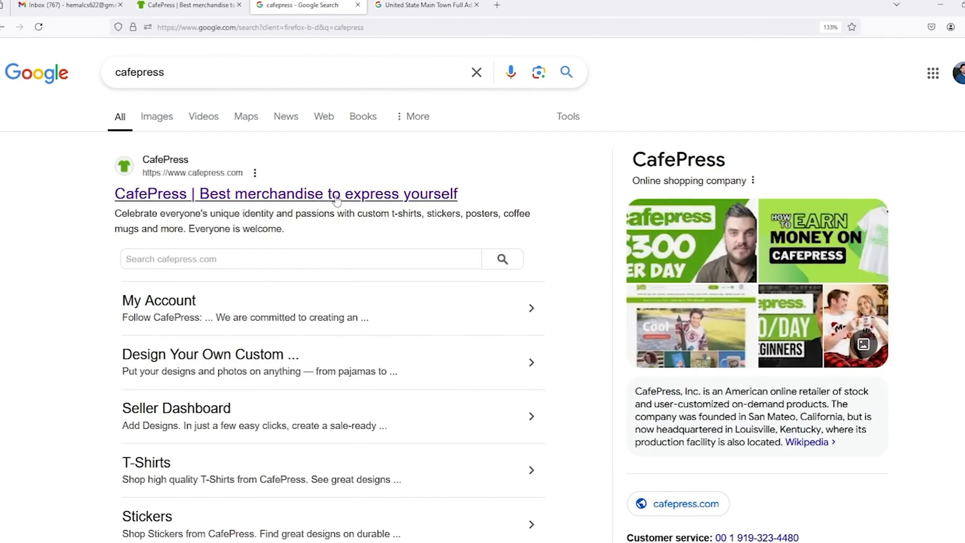
{"action": "left_click", "coordinate": [362, 201]}
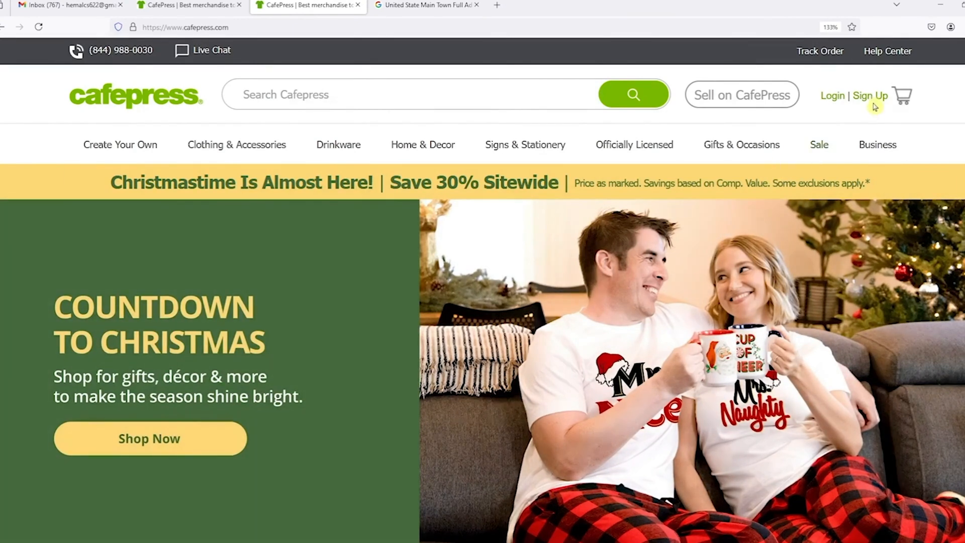
{"action": "left_click", "coordinate": [872, 97]}
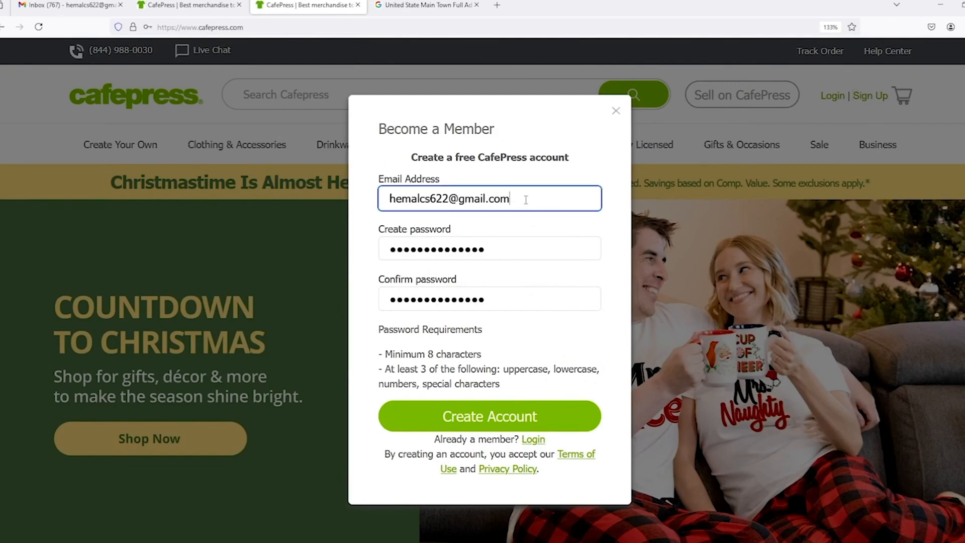
Create the account with an e-mail and password, and save the password in Firefox.
{"action": "left_click_drag", "start_coordinate": [524, 197], "coordinate": [366, 203]}
{"action": "left_click_drag", "start_coordinate": [603, 281], "coordinate": [610, 275]}
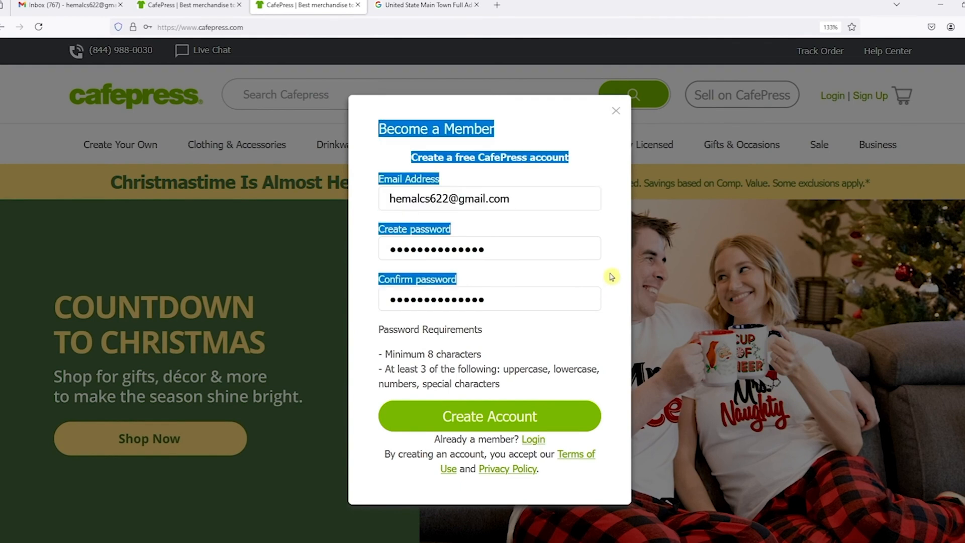
{"action": "left_click", "coordinate": [611, 277]}
{"action": "left_click", "coordinate": [528, 418]}
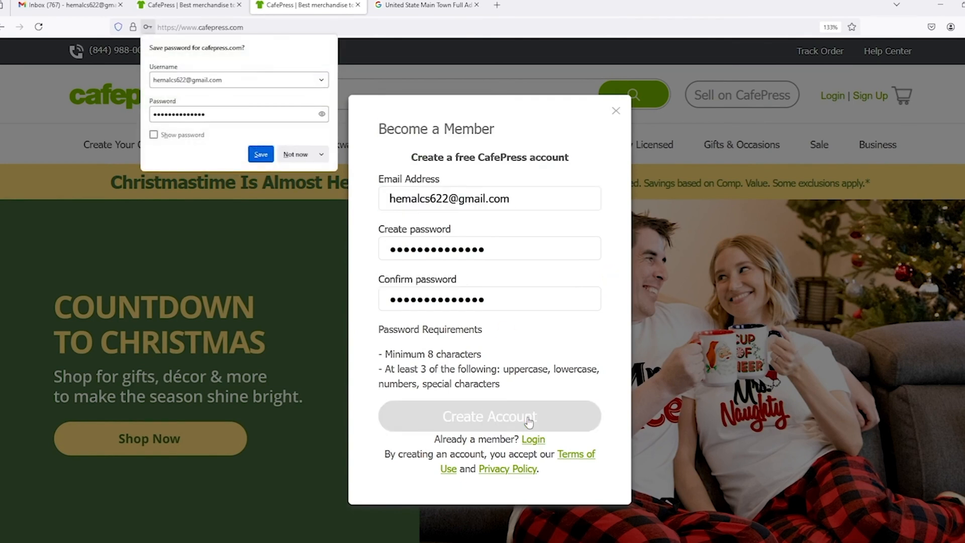
{"action": "left_click", "coordinate": [270, 160]}
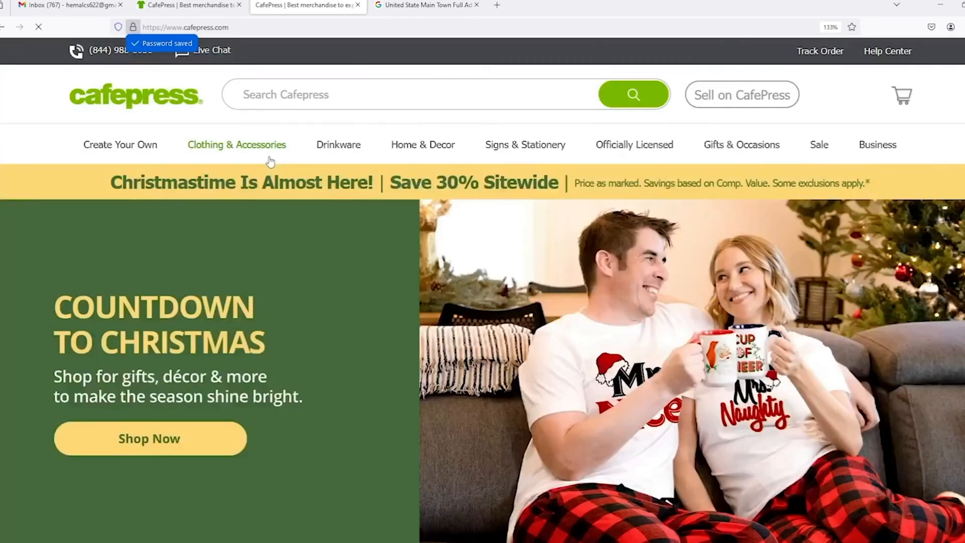
Open the My Account page and its name editing settings.
{"action": "mouse_move", "coordinate": [271, 162]}
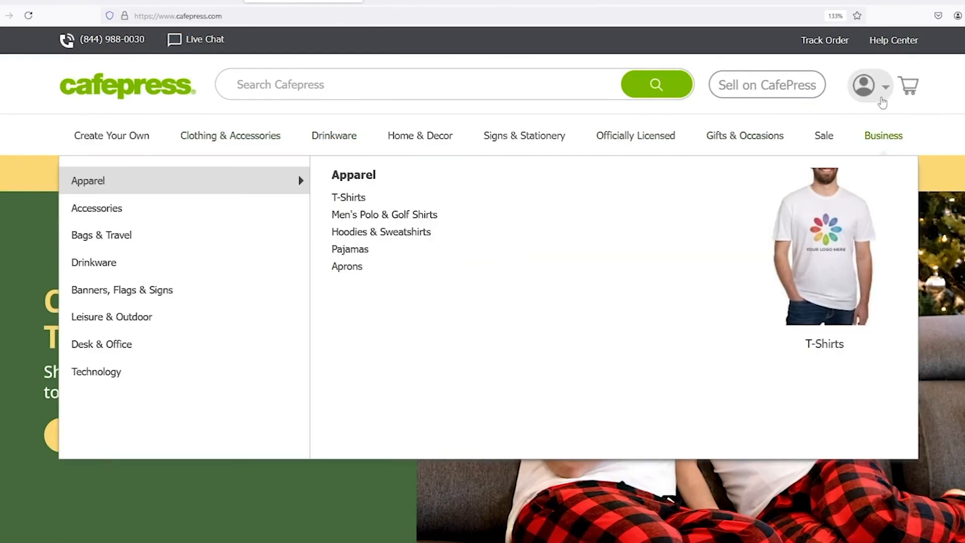
{"action": "mouse_move", "coordinate": [879, 99]}
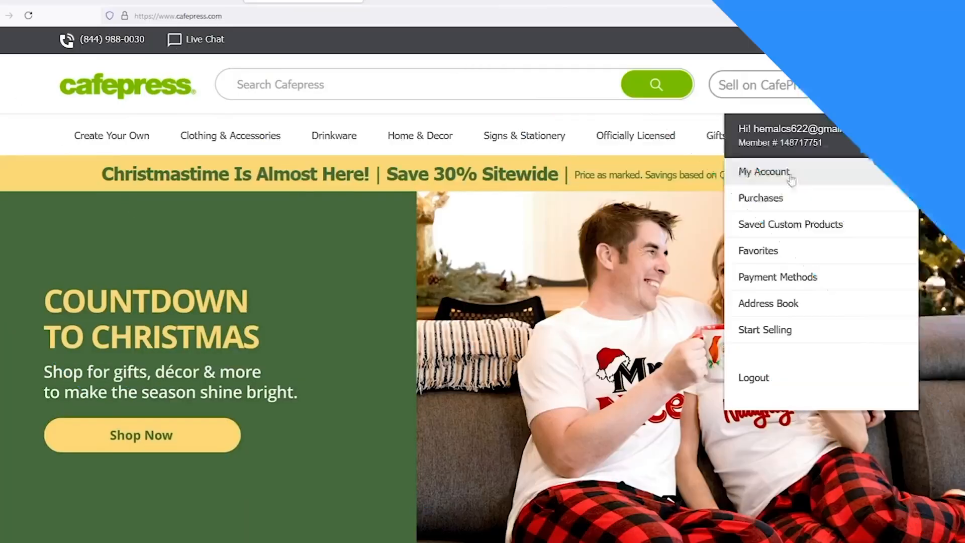
{"action": "left_click", "coordinate": [790, 179]}
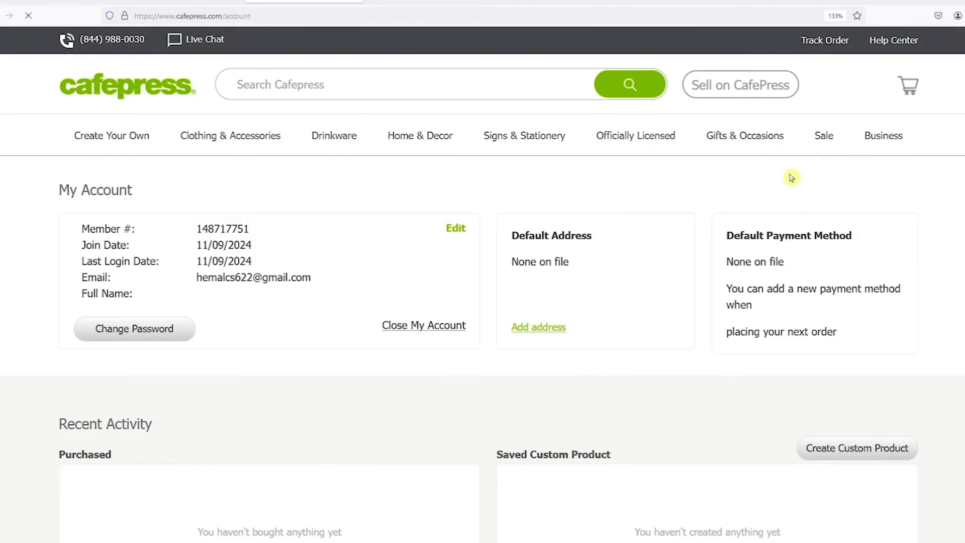
{"action": "left_click", "coordinate": [455, 231]}
Enter the member's first and last name, save, and confirm the saved full name.
{"action": "left_click", "coordinate": [442, 154]}
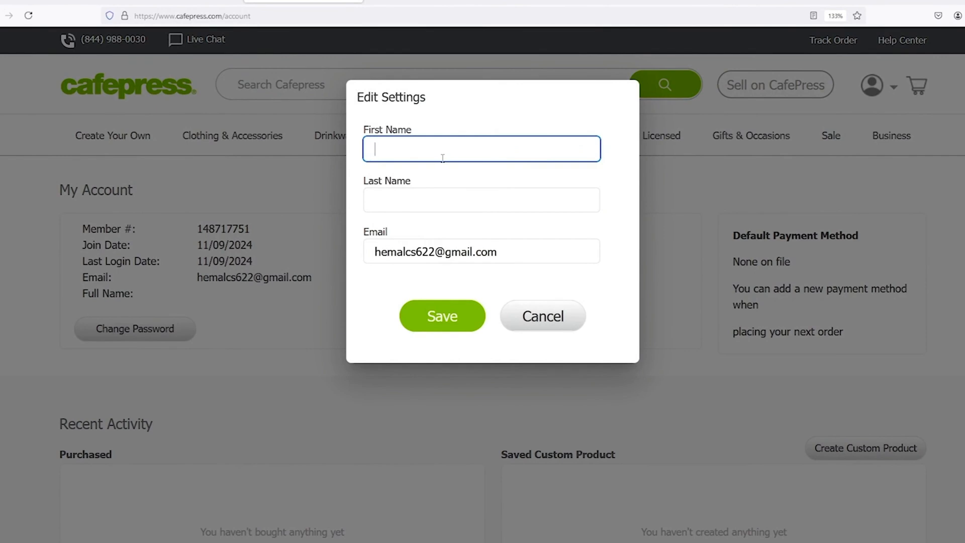
{"action": "key", "text": "Tab"}
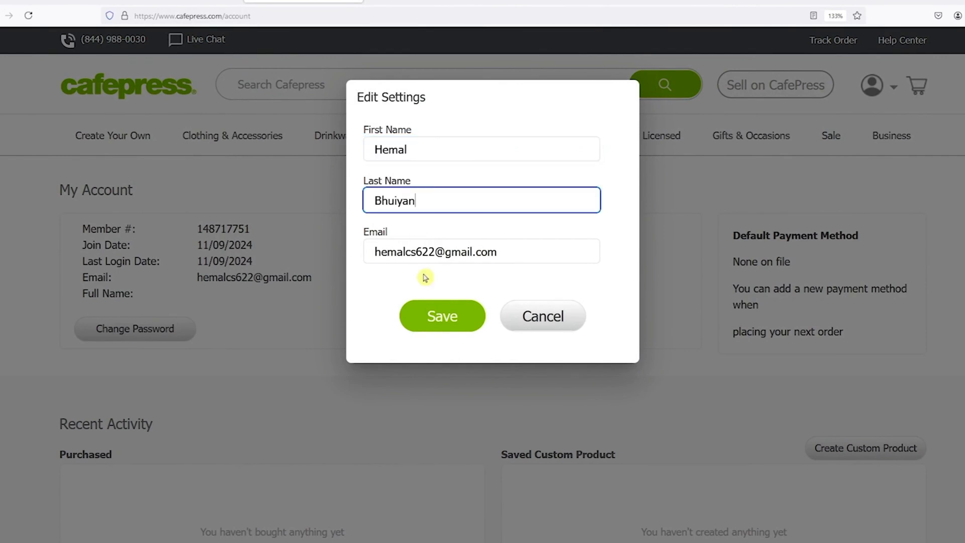
{"action": "left_click", "coordinate": [449, 315]}
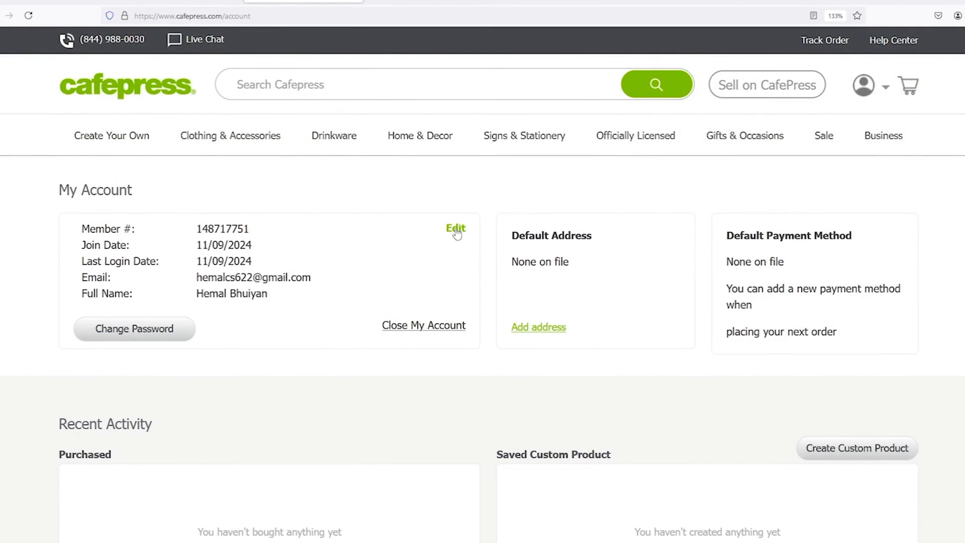
{"action": "left_click", "coordinate": [456, 230]}
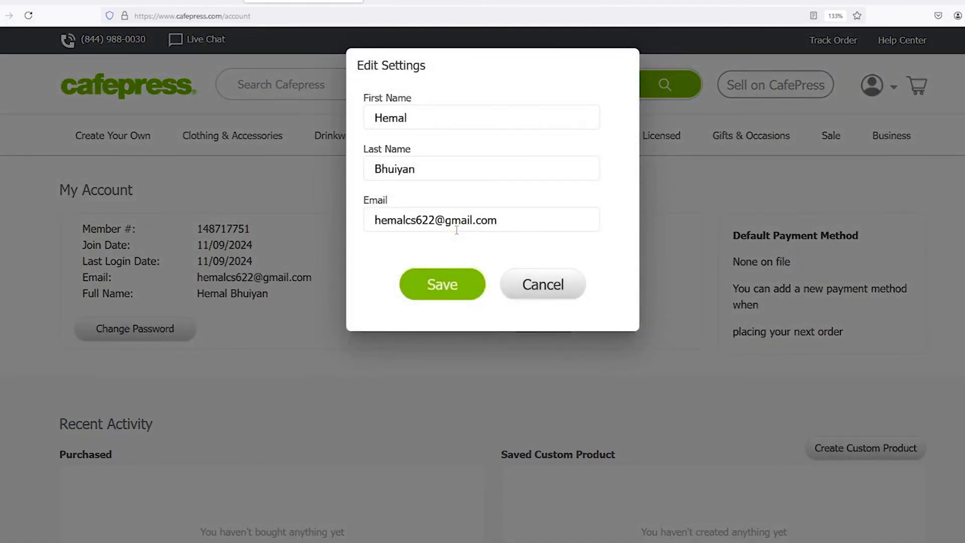
{"action": "left_click", "coordinate": [450, 286]}
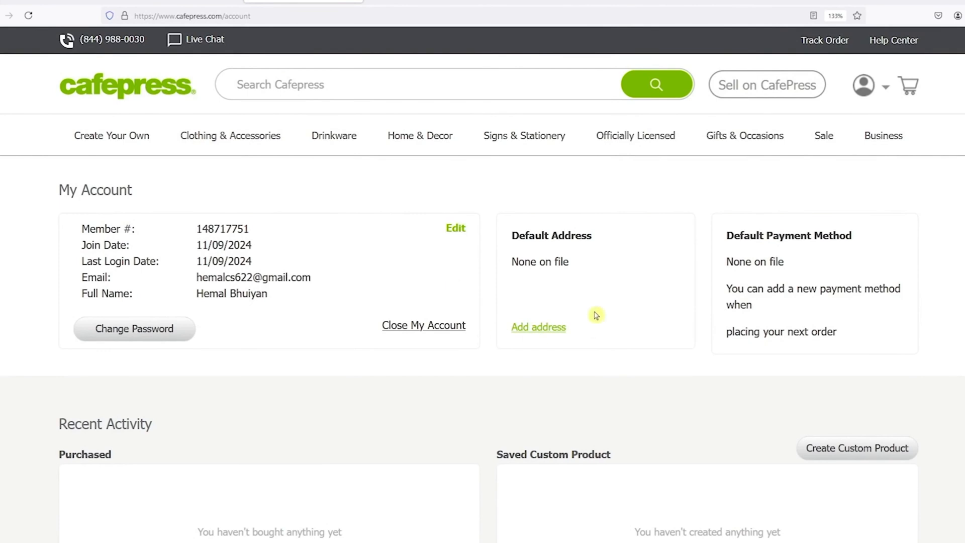
Open the Add Address form, leaving the Country set to United States.
{"action": "left_click", "coordinate": [537, 329]}
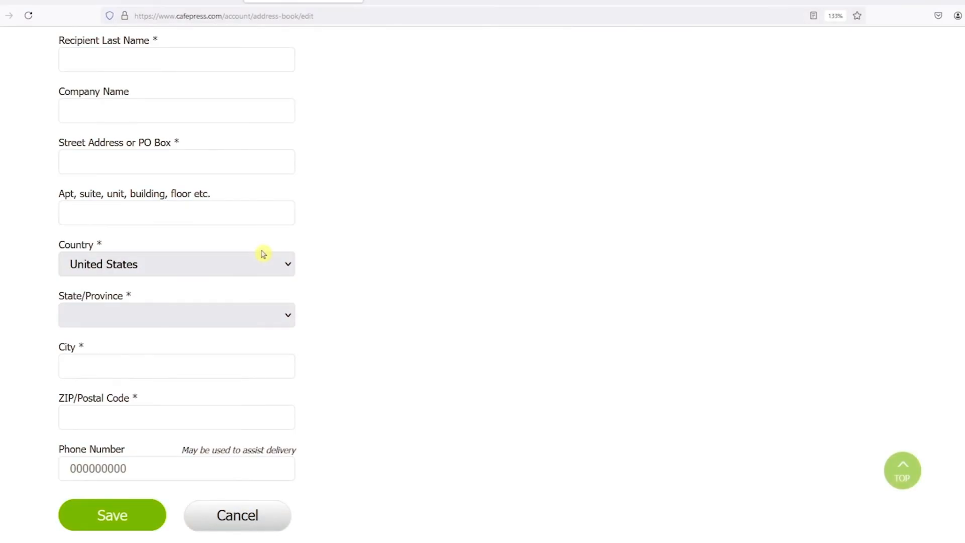
{"action": "scroll", "coordinate": [263, 254], "scroll_direction": "up", "scroll_amount": 5}
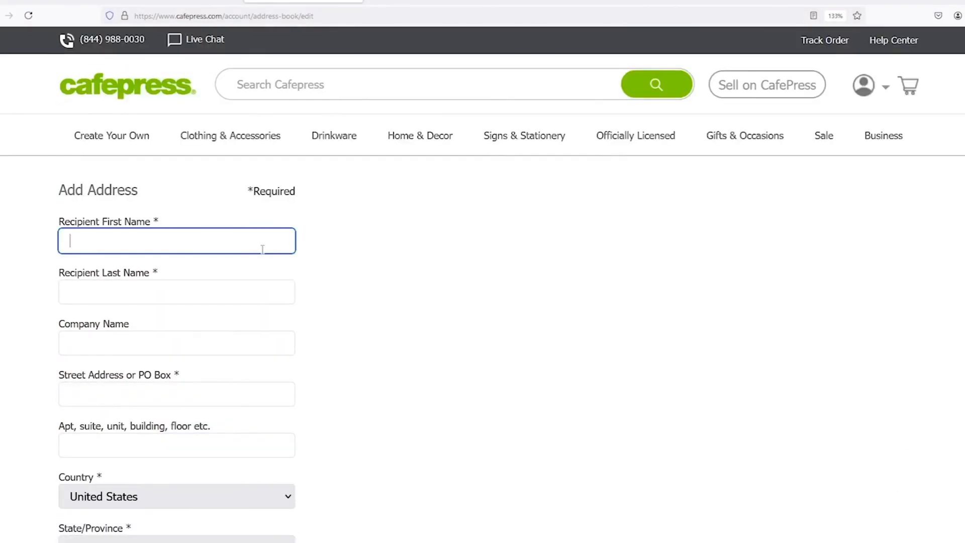
{"action": "scroll", "coordinate": [155, 282], "scroll_direction": "down", "scroll_amount": 5}
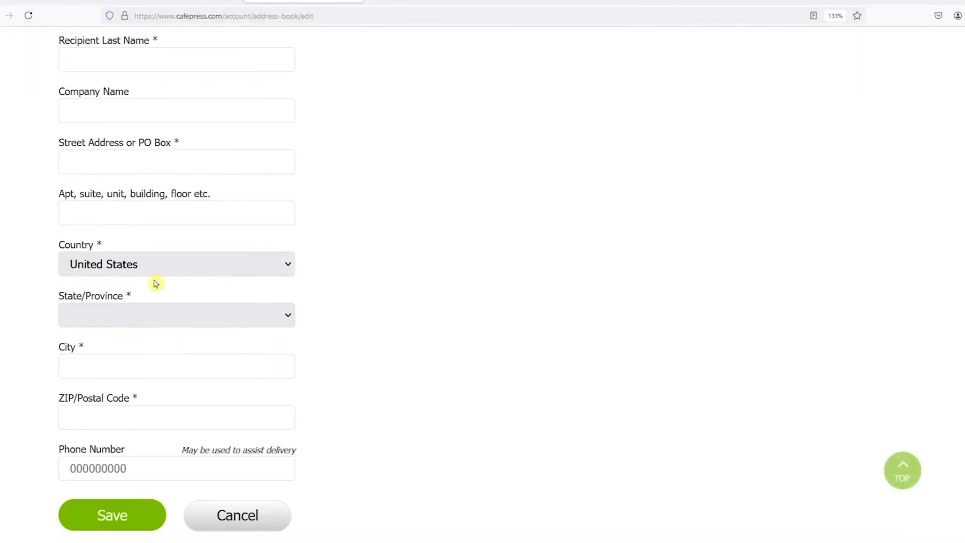
{"action": "left_click", "coordinate": [203, 271]}
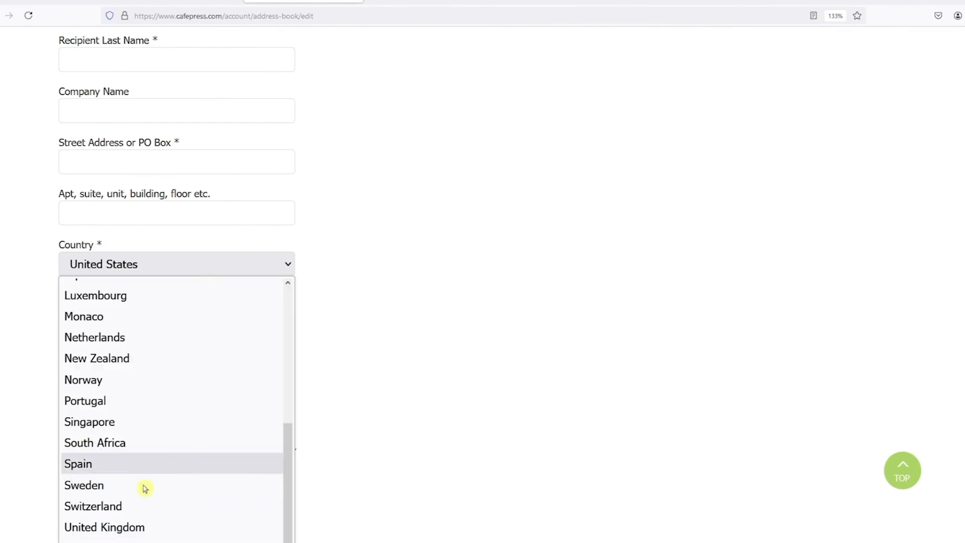
{"action": "left_click", "coordinate": [374, 316]}
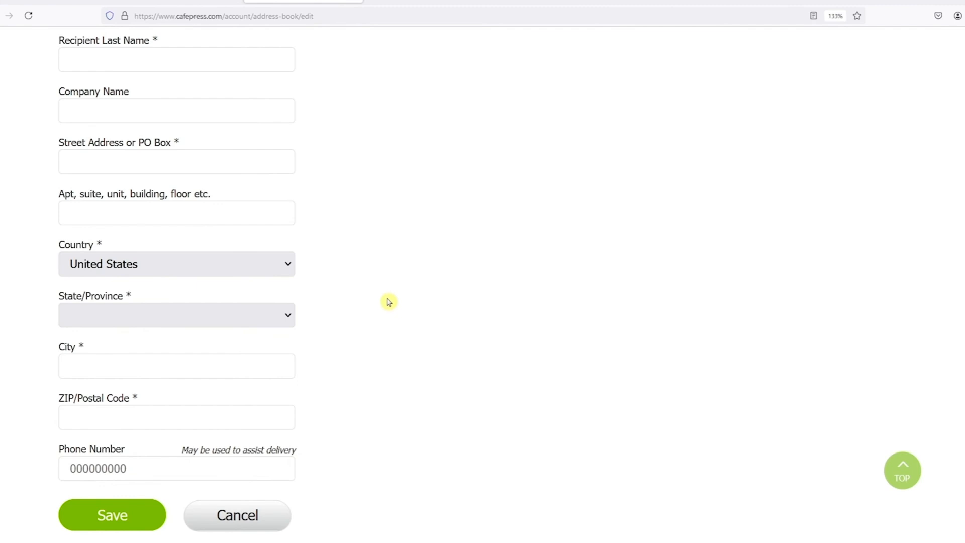
Look over the empty address form's fields, then return to the Google results tab.
{"action": "scroll", "coordinate": [389, 302], "scroll_direction": "down", "scroll_amount": 2}
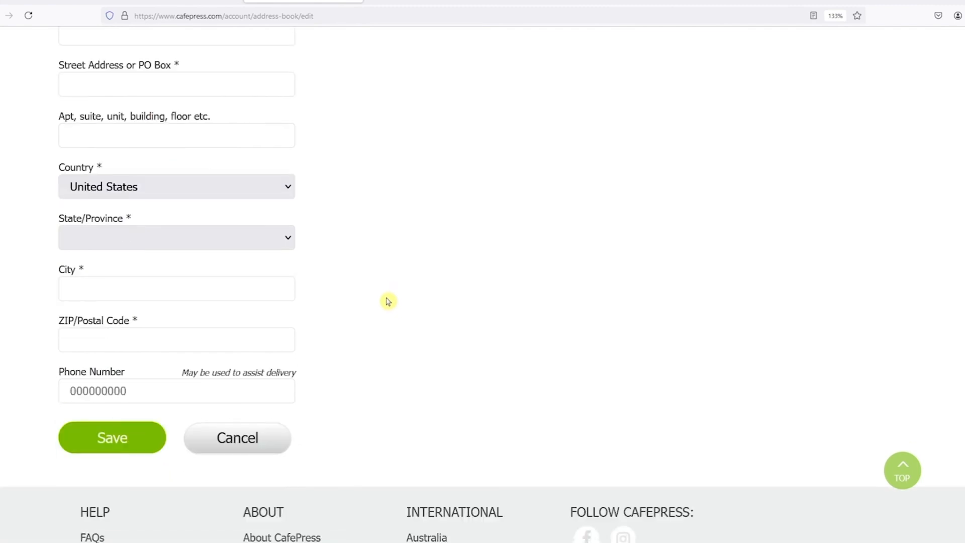
{"action": "scroll", "coordinate": [389, 301], "scroll_direction": "up", "scroll_amount": 5}
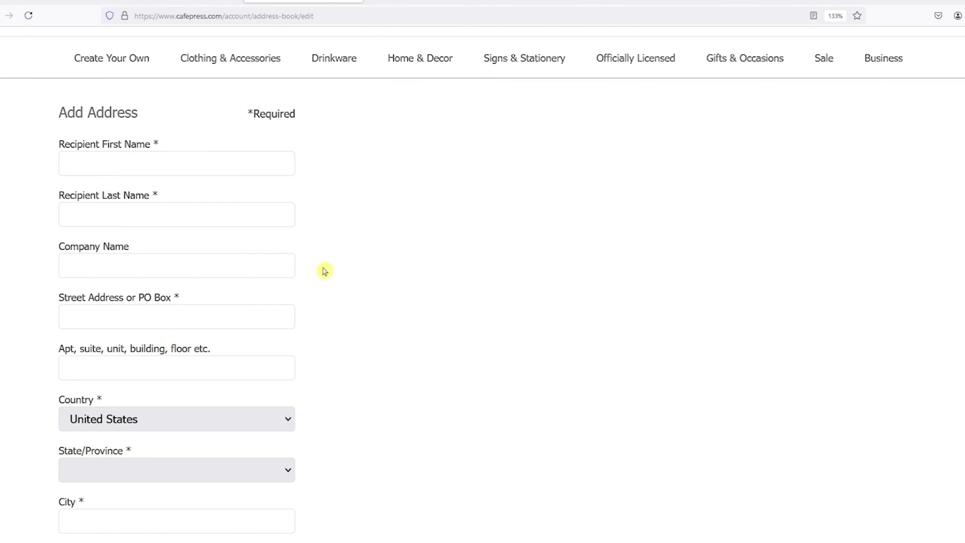
{"action": "scroll", "coordinate": [324, 272], "scroll_direction": "down", "scroll_amount": 3}
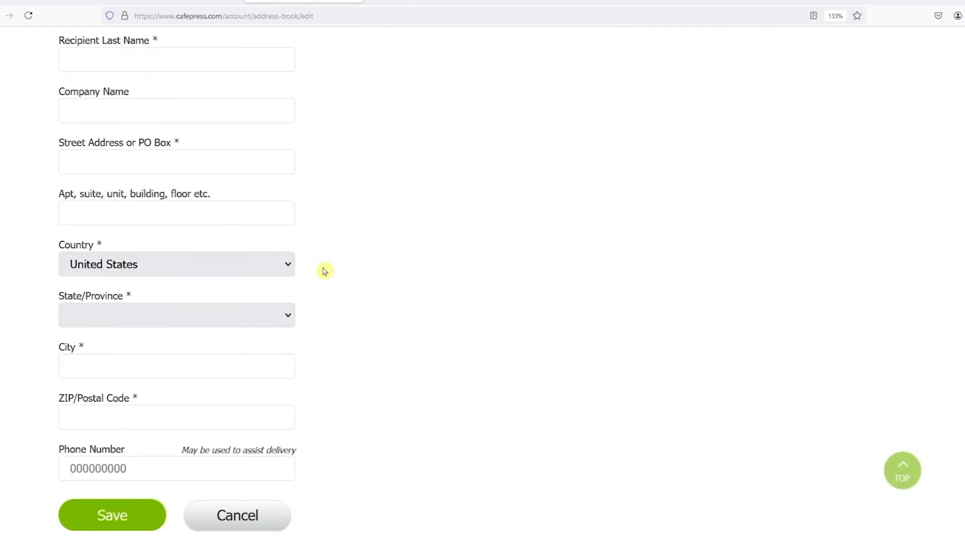
{"action": "scroll", "coordinate": [325, 272], "scroll_direction": "up", "scroll_amount": 2}
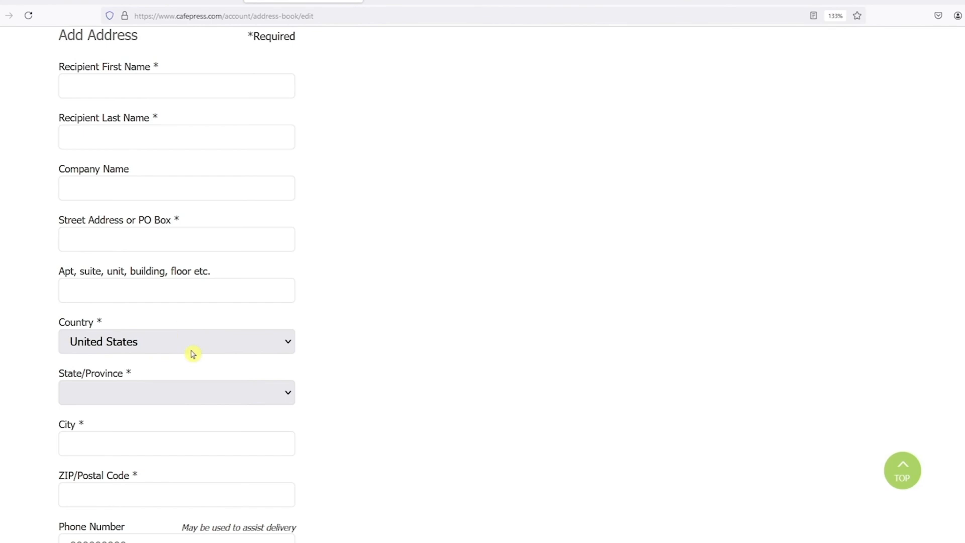
{"action": "scroll", "coordinate": [192, 354], "scroll_direction": "down", "scroll_amount": 3}
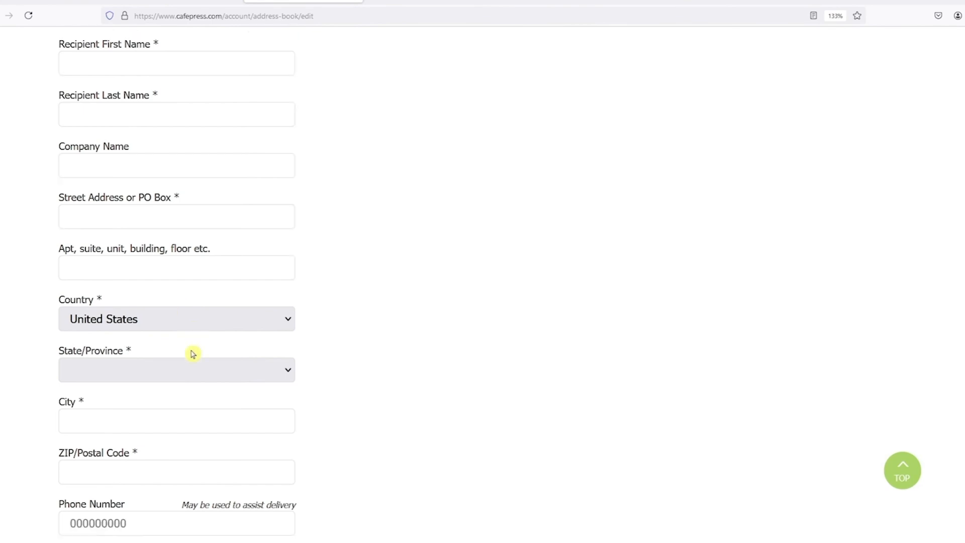
{"action": "scroll", "coordinate": [184, 282], "scroll_direction": "up", "scroll_amount": 3}
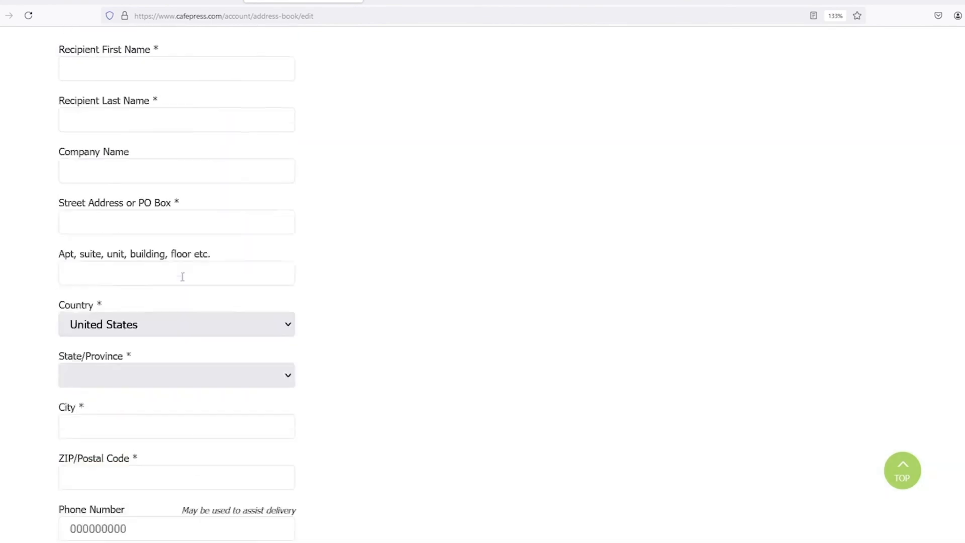
{"action": "scroll", "coordinate": [183, 280], "scroll_direction": "down", "scroll_amount": 1}
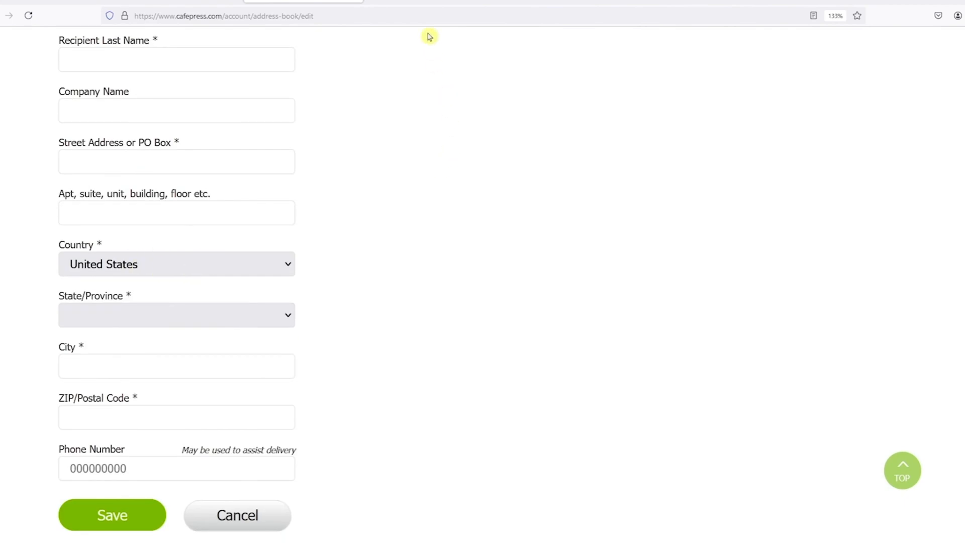
{"action": "left_click", "coordinate": [421, 1]}
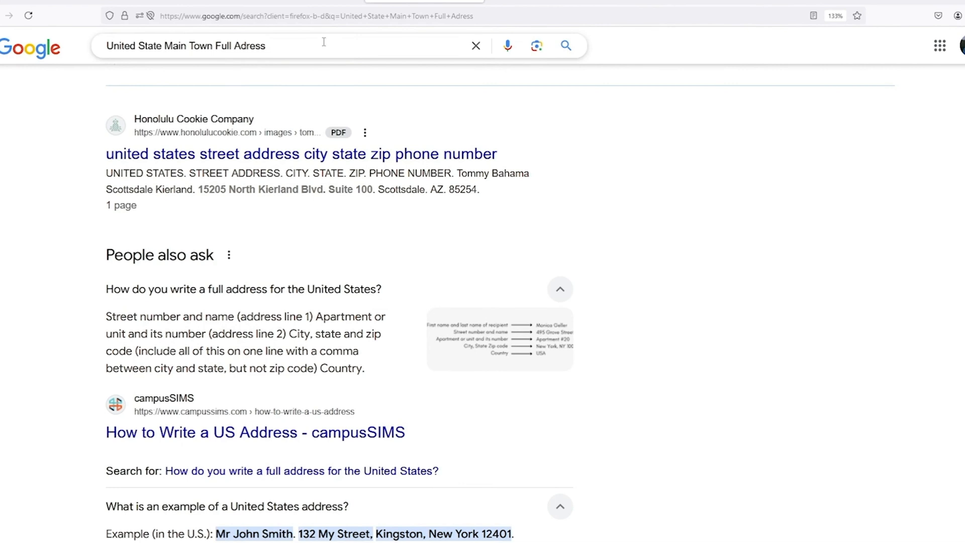
Select the example United States address shown in Google's search answers.
{"action": "scroll", "coordinate": [384, 188], "scroll_direction": "down", "scroll_amount": 5}
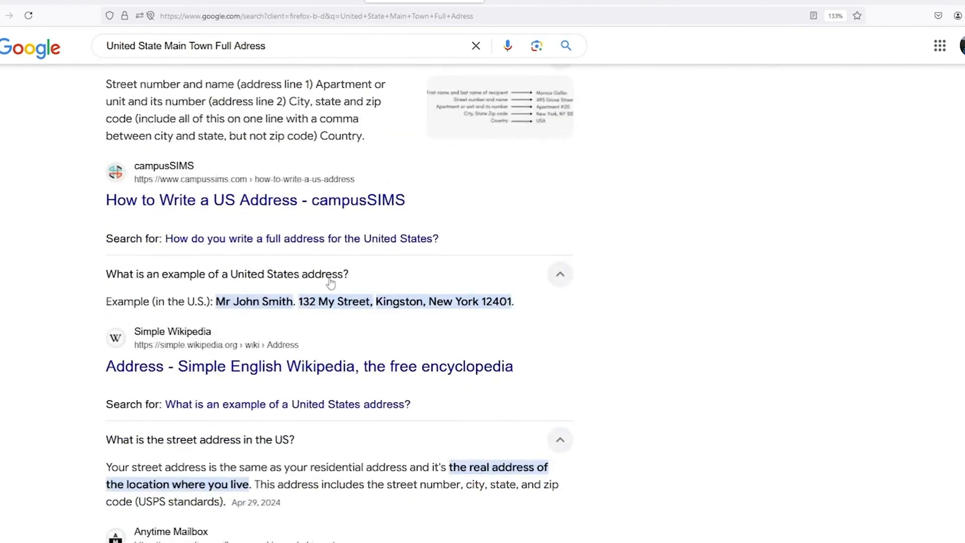
{"action": "double_click", "coordinate": [304, 301]}
{"action": "left_click_drag", "start_coordinate": [304, 301], "coordinate": [510, 302]}
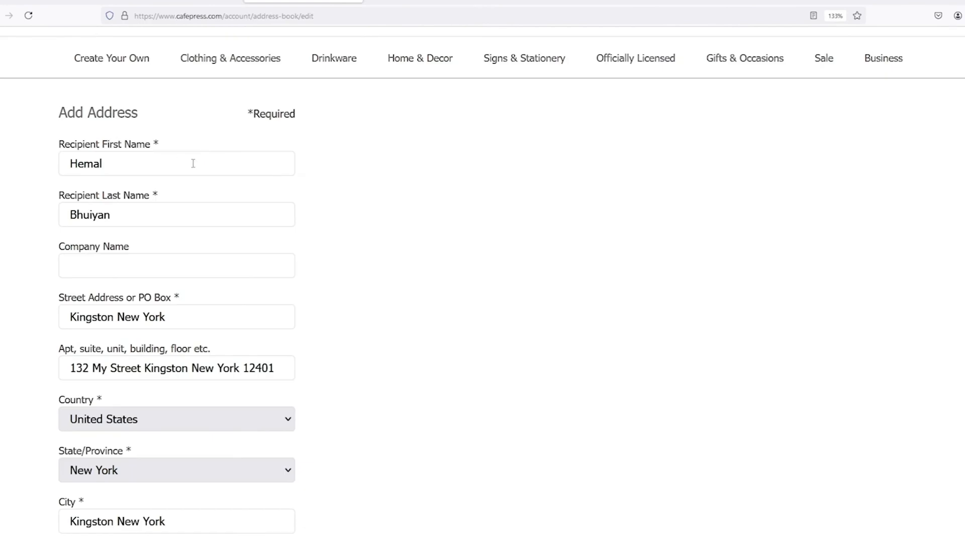
Save the Kingston, New York address as default and go to the Start Selling page.
{"action": "scroll", "coordinate": [193, 164], "scroll_direction": "down", "scroll_amount": 5}
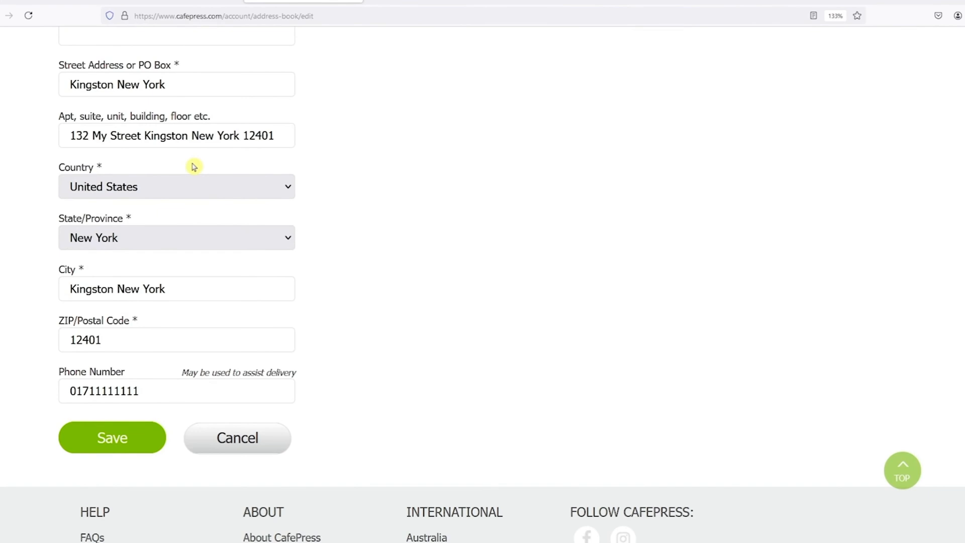
{"action": "left_click", "coordinate": [117, 446]}
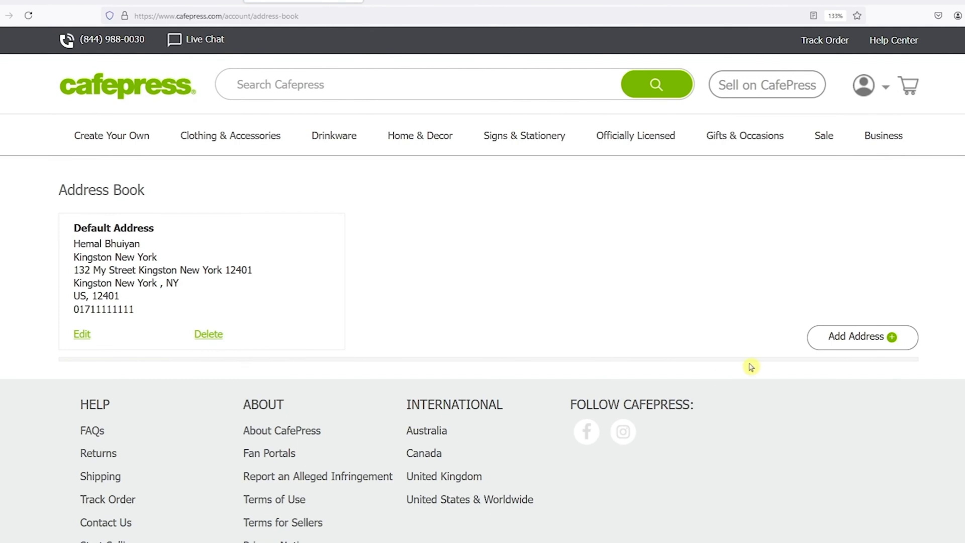
{"action": "mouse_move", "coordinate": [863, 86]}
{"action": "left_click", "coordinate": [786, 336]}
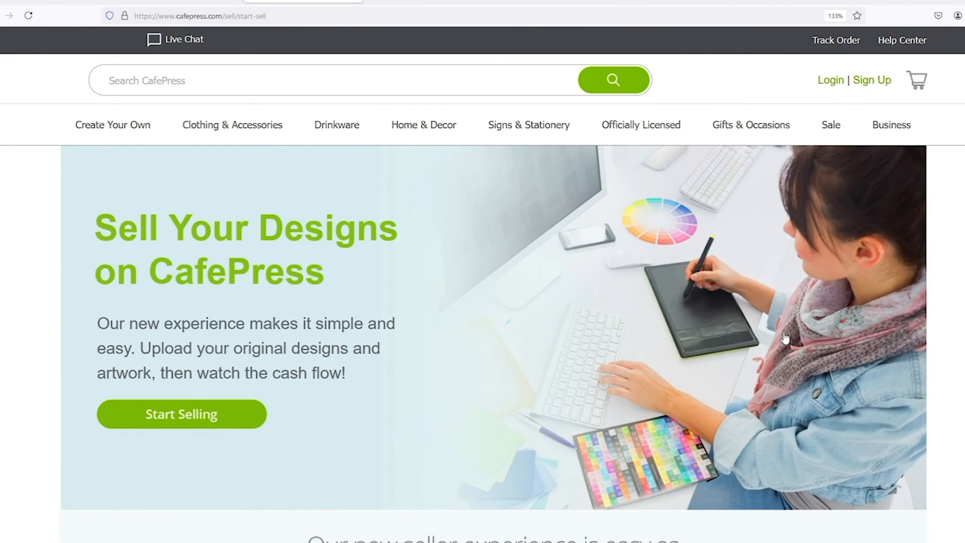
Begin the seller sign-up and accept the seller agreement terms.
{"action": "left_click", "coordinate": [203, 425]}
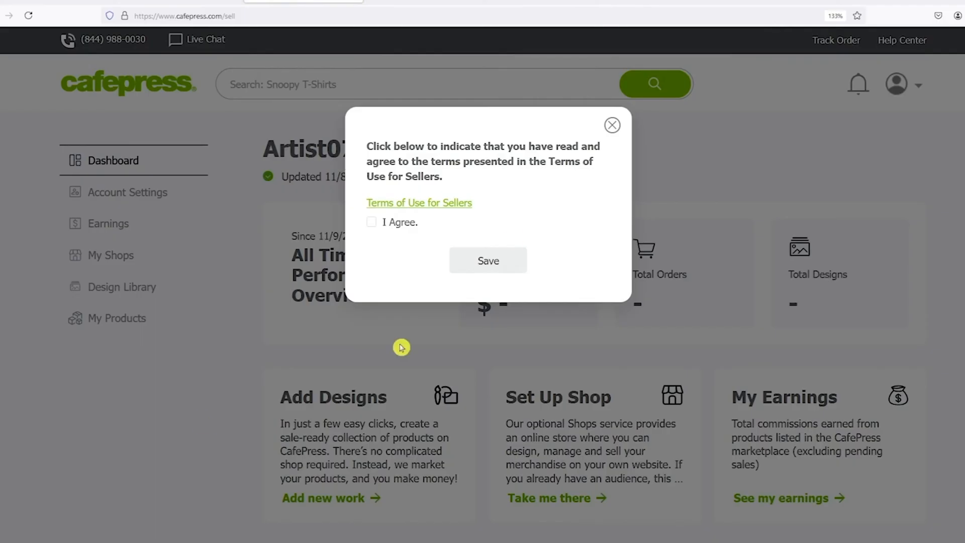
{"action": "left_click", "coordinate": [371, 222]}
{"action": "left_click", "coordinate": [496, 265]}
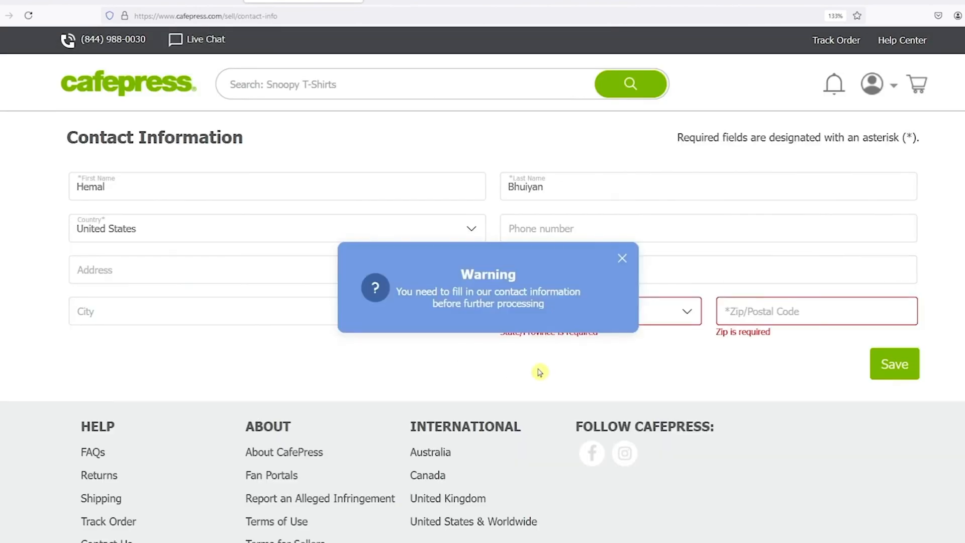
Save the seller contact information and view the empty My Products list.
{"action": "left_click", "coordinate": [622, 259]}
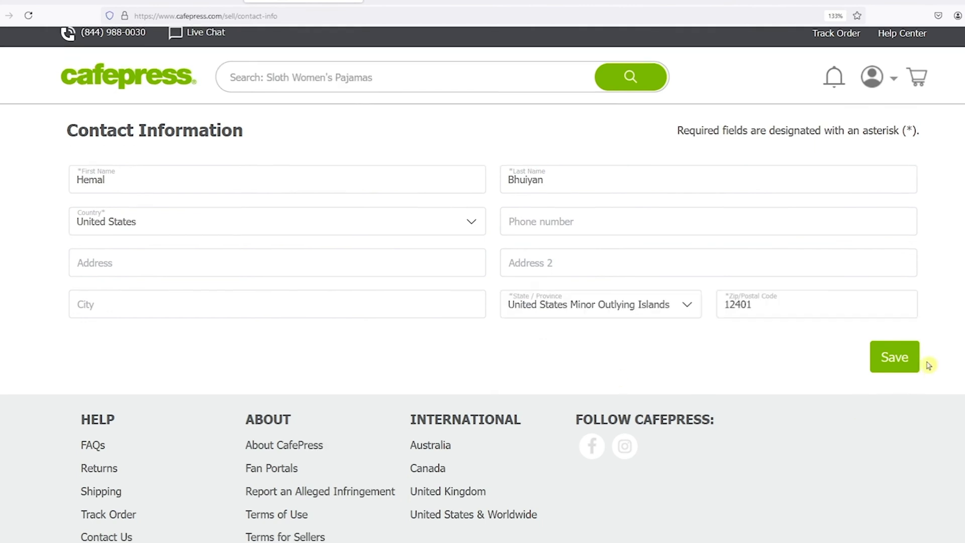
{"action": "left_click", "coordinate": [893, 364]}
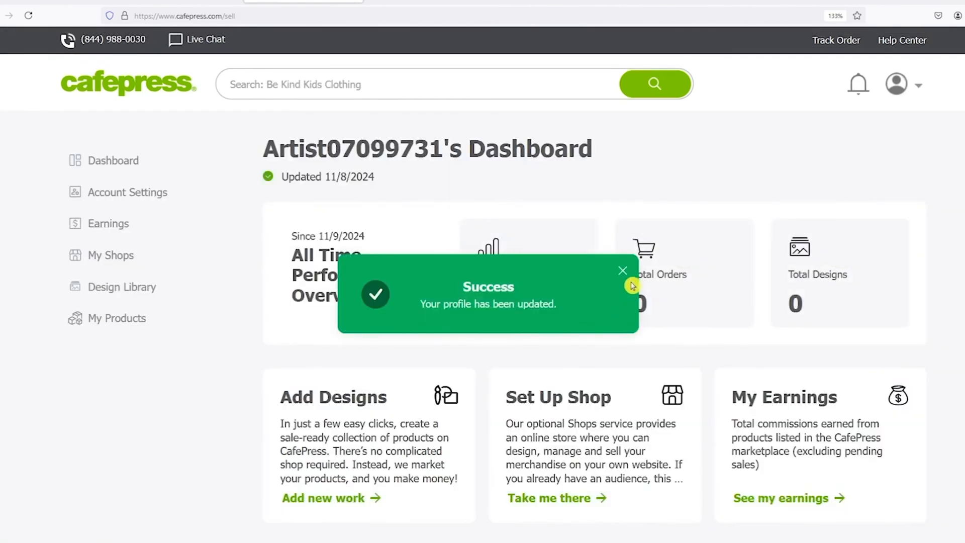
{"action": "left_click", "coordinate": [623, 272]}
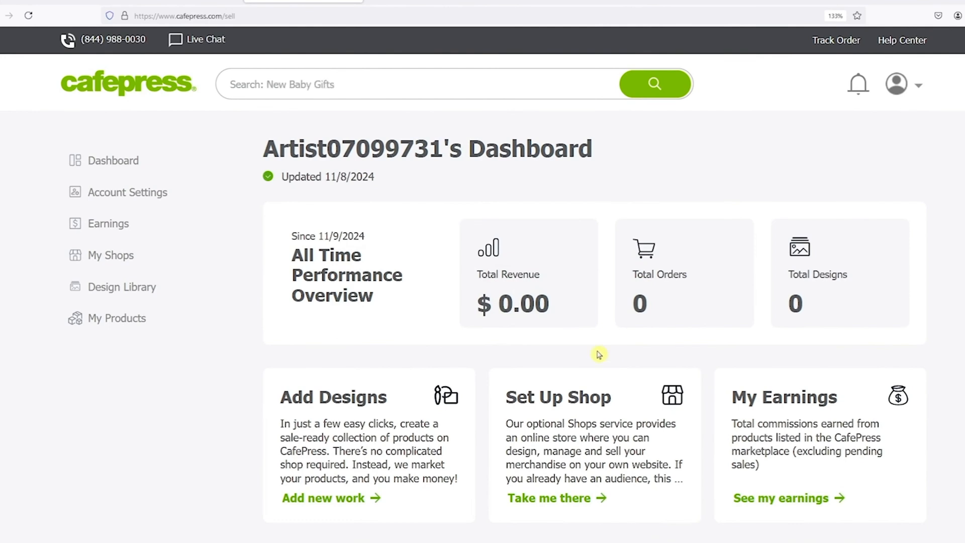
{"action": "left_click", "coordinate": [128, 324]}
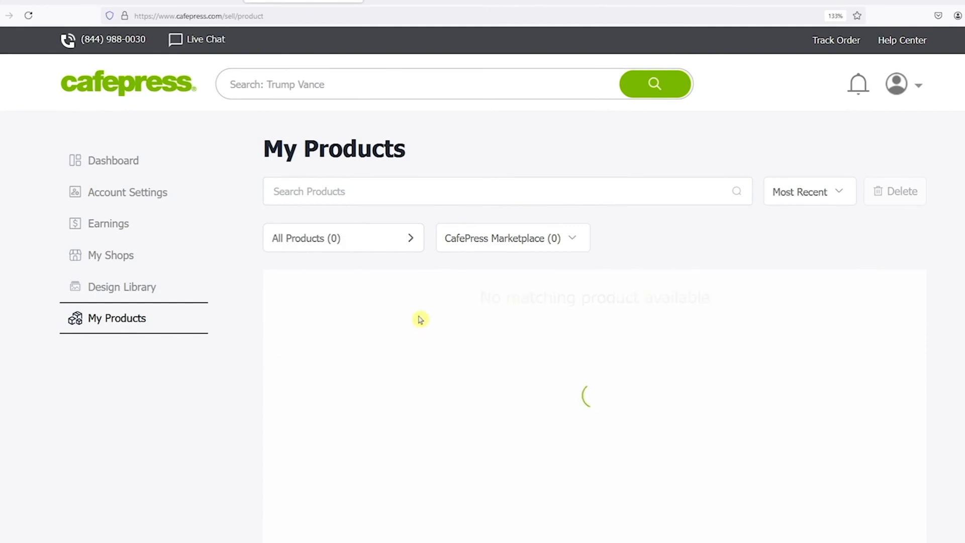
From My Shops, add products to the Marketplace shop, reaching the Upload Designs step.
{"action": "scroll", "coordinate": [420, 319], "scroll_direction": "down", "scroll_amount": 5}
{"action": "scroll", "coordinate": [553, 322], "scroll_direction": "up", "scroll_amount": 5}
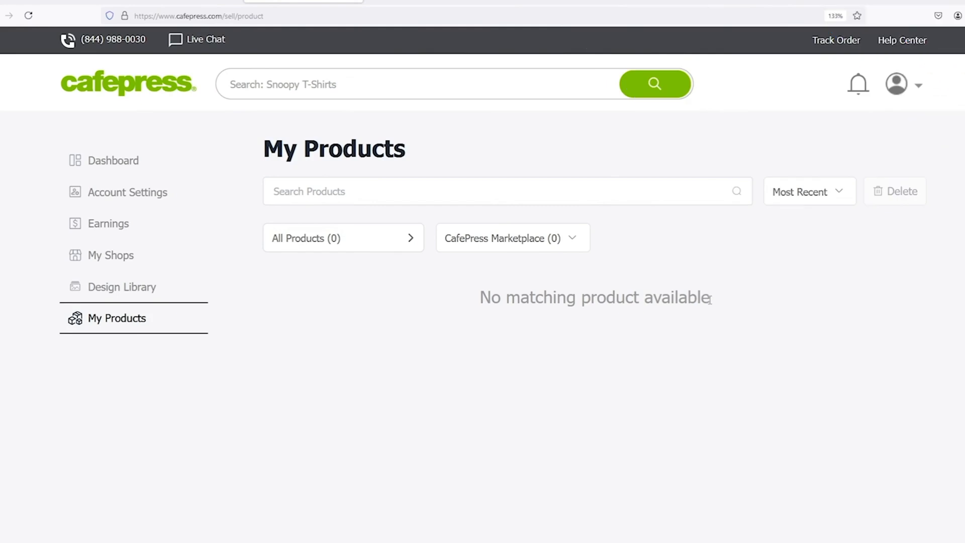
{"action": "left_click", "coordinate": [151, 259]}
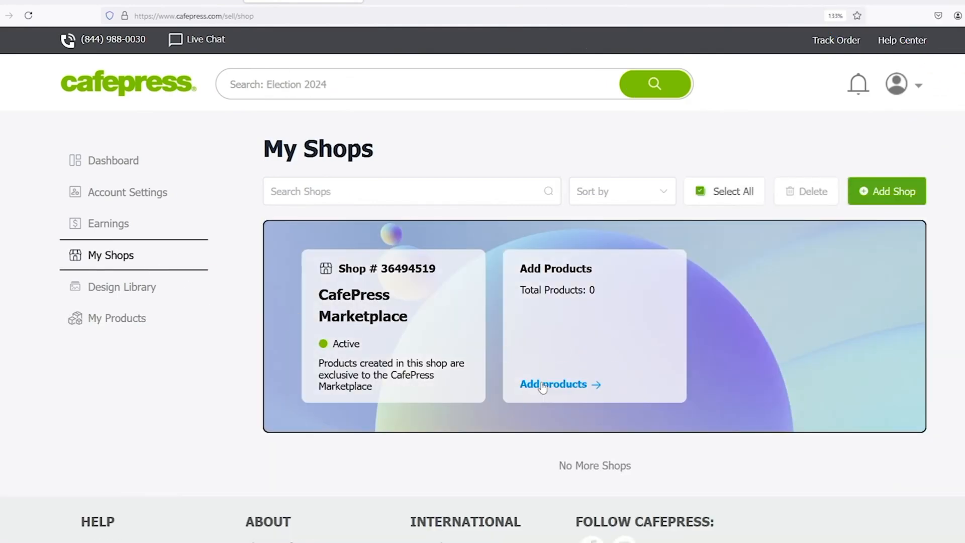
{"action": "left_click", "coordinate": [582, 391]}
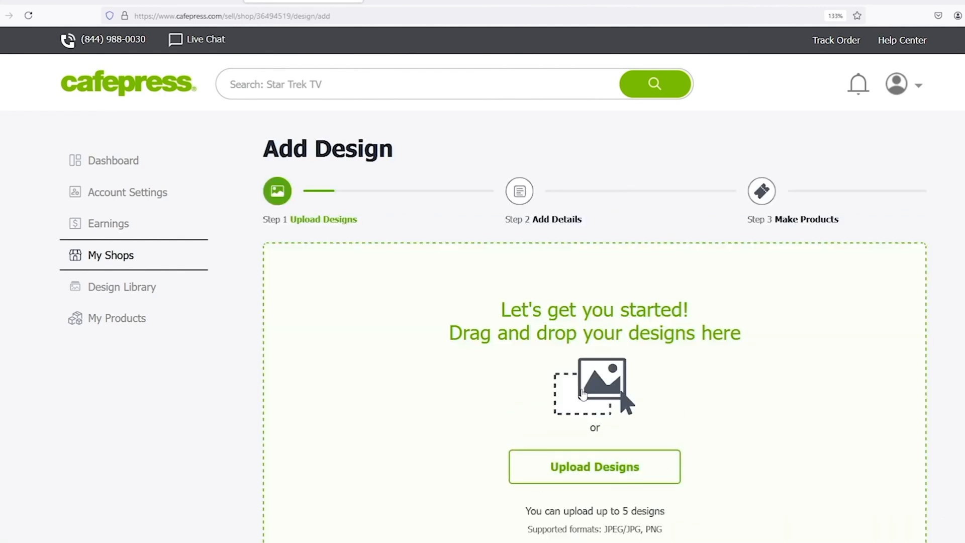
{"action": "scroll", "coordinate": [583, 392], "scroll_direction": "down", "scroll_amount": 5}
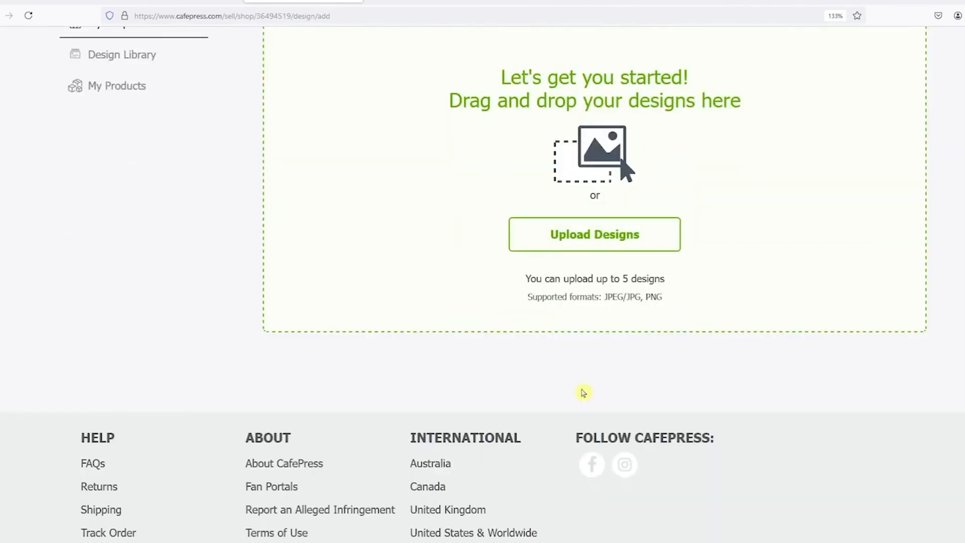
{"action": "scroll", "coordinate": [583, 392], "scroll_direction": "up", "scroll_amount": 5}
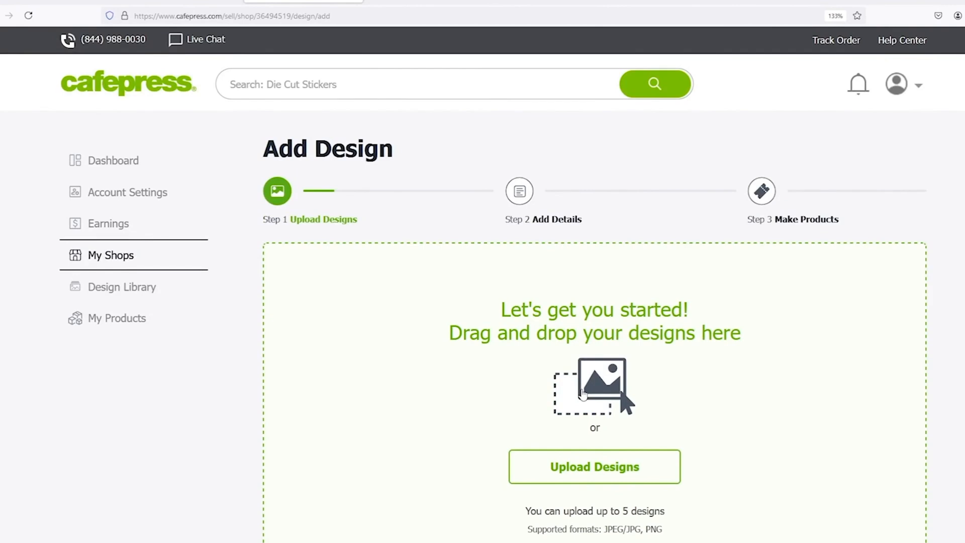
{"action": "scroll", "coordinate": [582, 393], "scroll_direction": "down", "scroll_amount": 3}
{"action": "scroll", "coordinate": [582, 394], "scroll_direction": "up", "scroll_amount": 2}
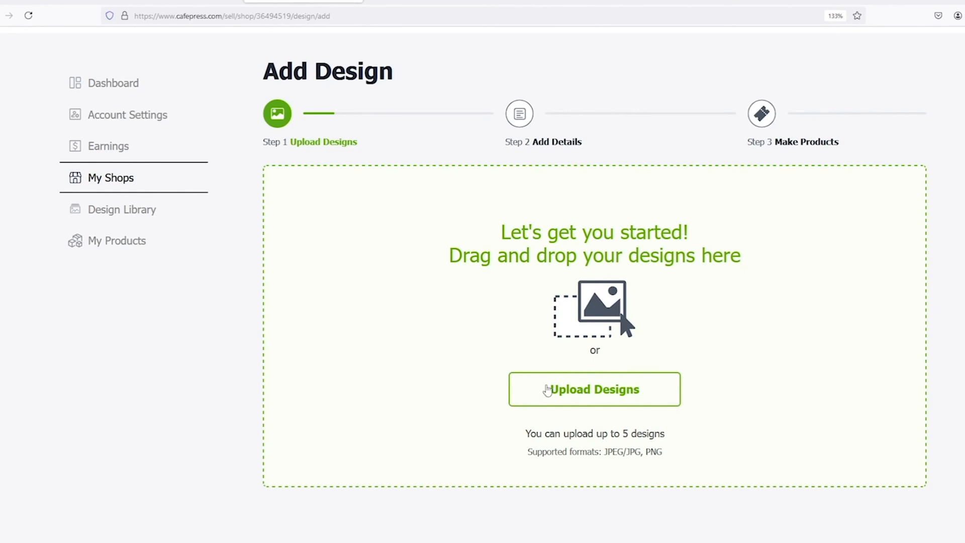
Upload the Keep Your Distance image from Downloads and continue to Add Details.
{"action": "left_click", "coordinate": [597, 391]}
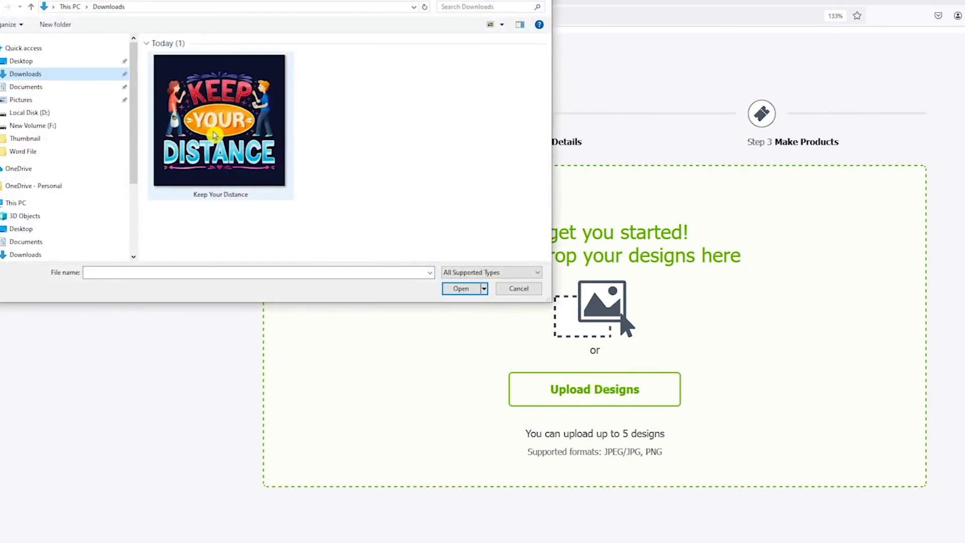
{"action": "left_click", "coordinate": [215, 134]}
{"action": "left_click", "coordinate": [464, 288]}
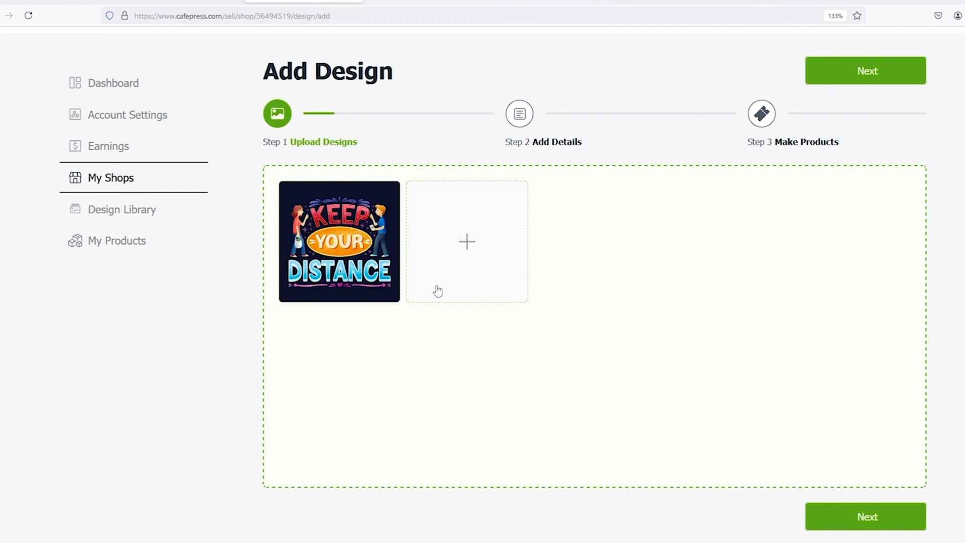
{"action": "left_click", "coordinate": [860, 517]}
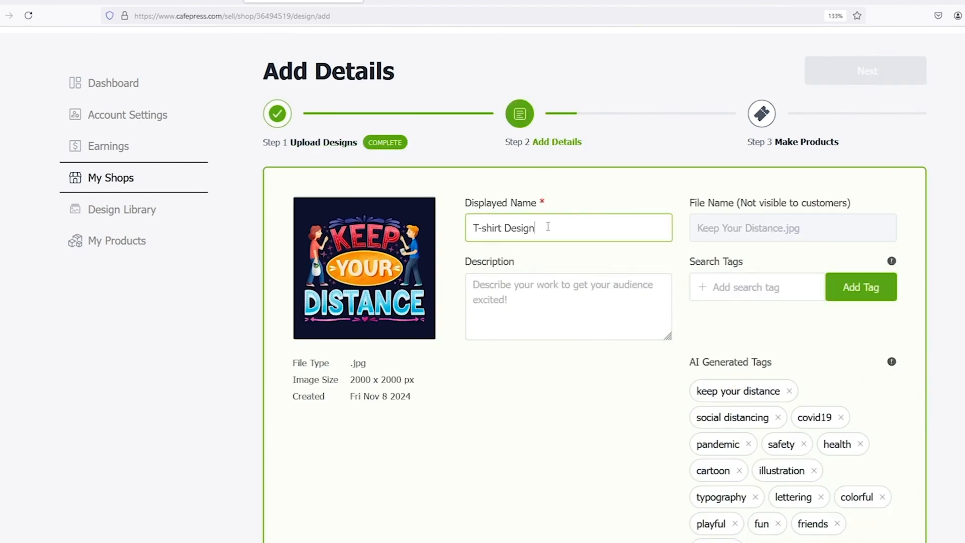
Set the design's Displayed Name to 'T-shirt Design' and move into the Description box.
{"action": "left_click_drag", "start_coordinate": [549, 228], "coordinate": [476, 227]}
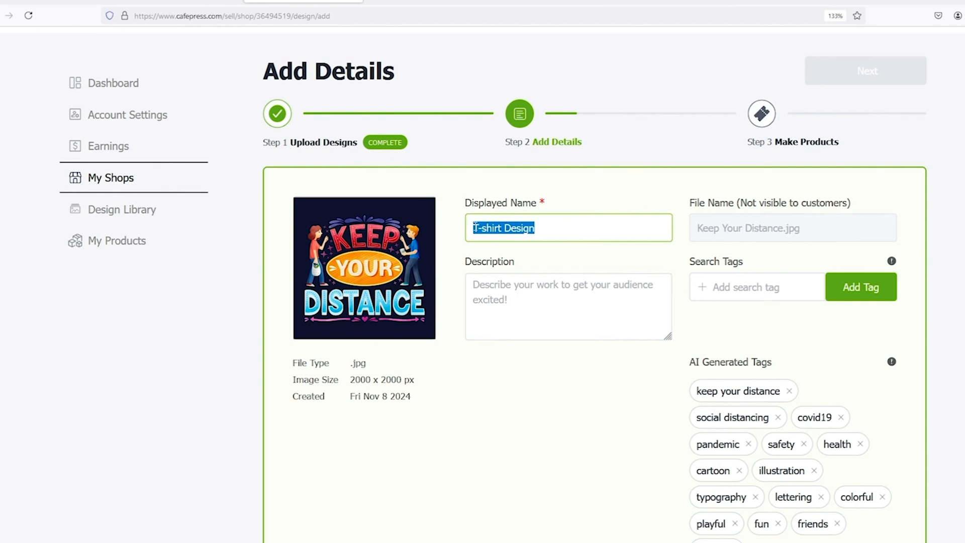
{"action": "left_click", "coordinate": [538, 293]}
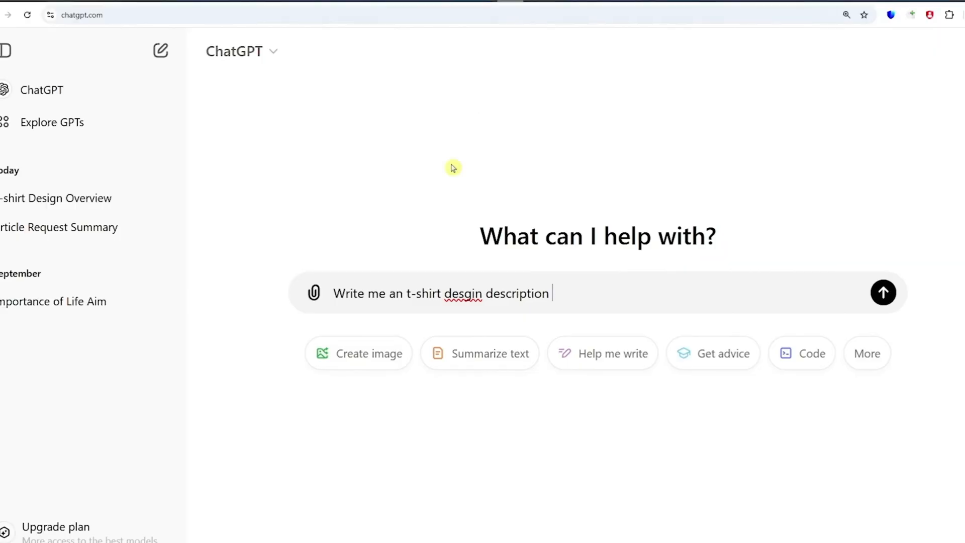
Have ChatGPT write a T-shirt design description and select its two paragraphs for copying.
{"action": "left_click_drag", "start_coordinate": [572, 291], "coordinate": [338, 286]}
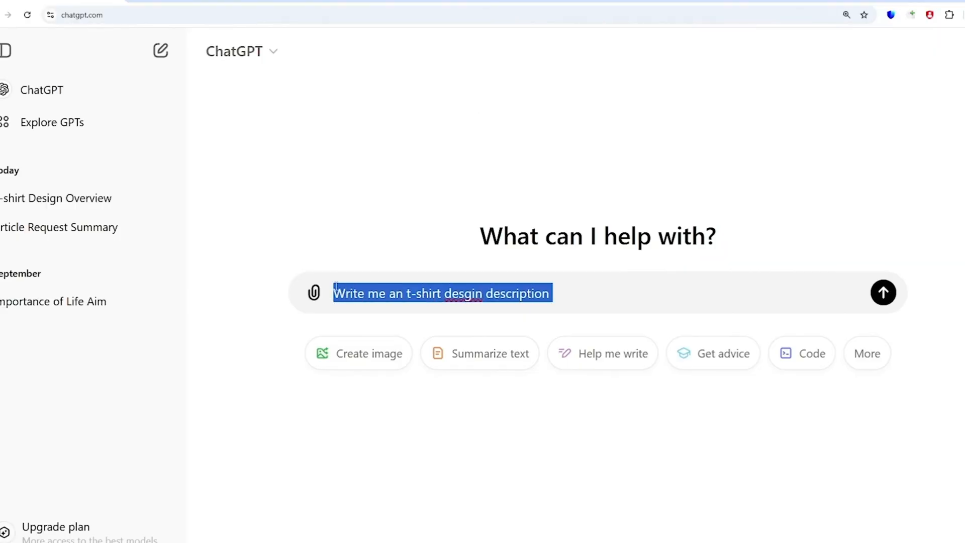
{"action": "key", "text": "Return"}
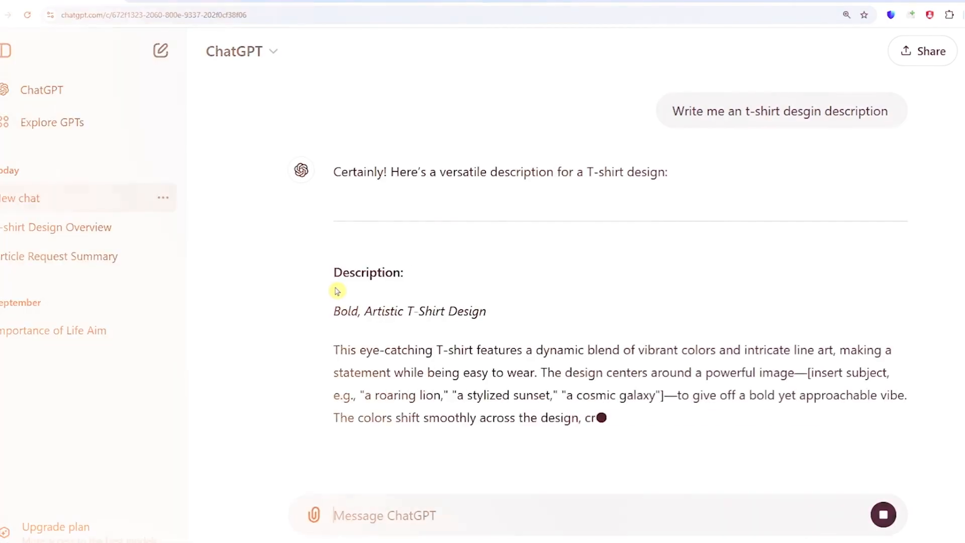
{"action": "scroll", "coordinate": [496, 332], "scroll_direction": "down", "scroll_amount": 2}
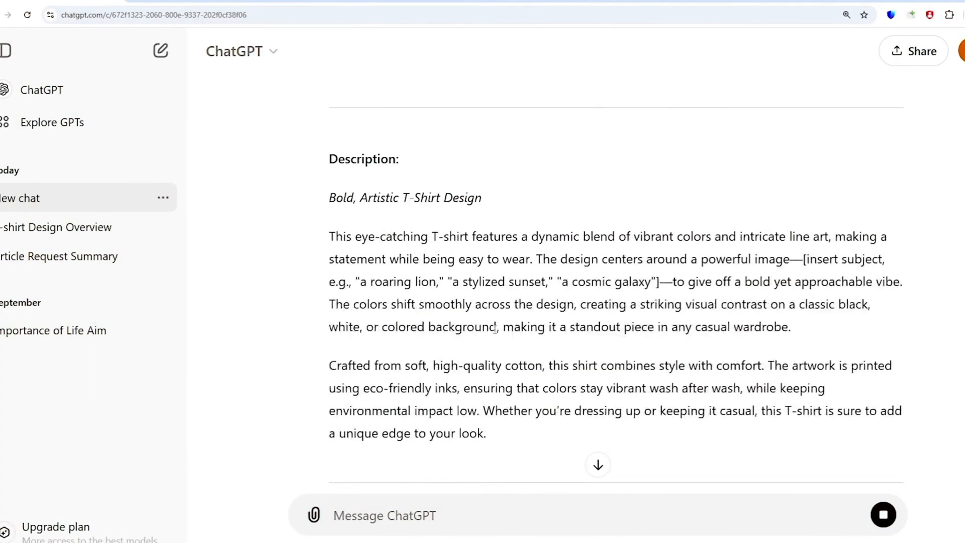
{"action": "left_click_drag", "start_coordinate": [329, 236], "coordinate": [489, 433]}
{"action": "right_click", "coordinate": [506, 238]}
Paste the ChatGPT description and add search tags 'tshirt desing' and 'tshirt'.
{"action": "left_click", "coordinate": [540, 255]}
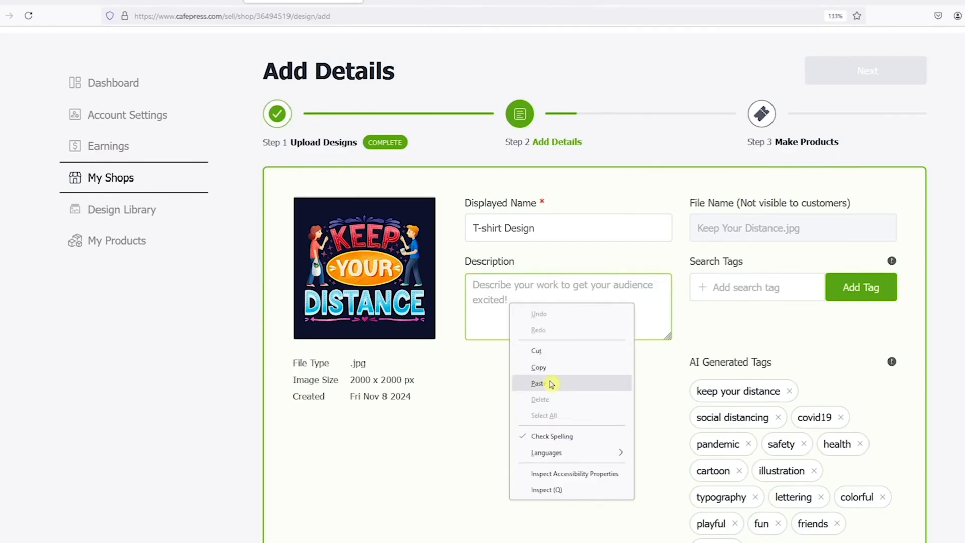
{"action": "left_click", "coordinate": [551, 384]}
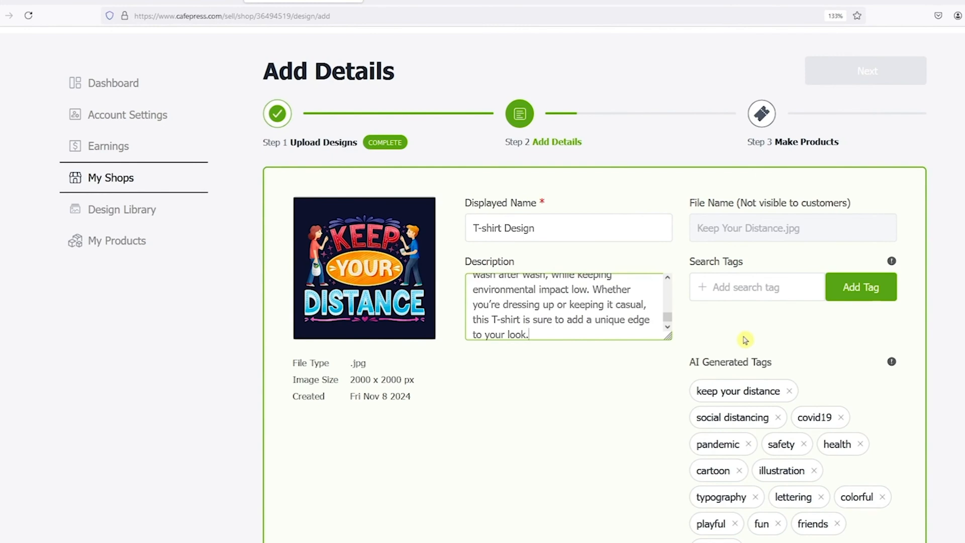
{"action": "left_click", "coordinate": [748, 291]}
{"action": "type", "text": "tshirt desing"}
{"action": "key", "text": "Return"}
{"action": "type", "text": "tshirt"}
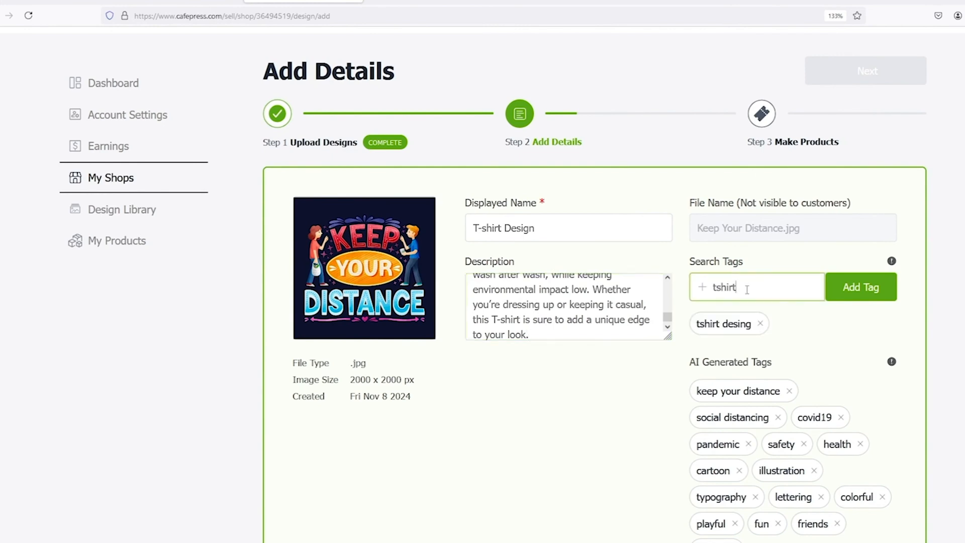
{"action": "key", "text": "Return"}
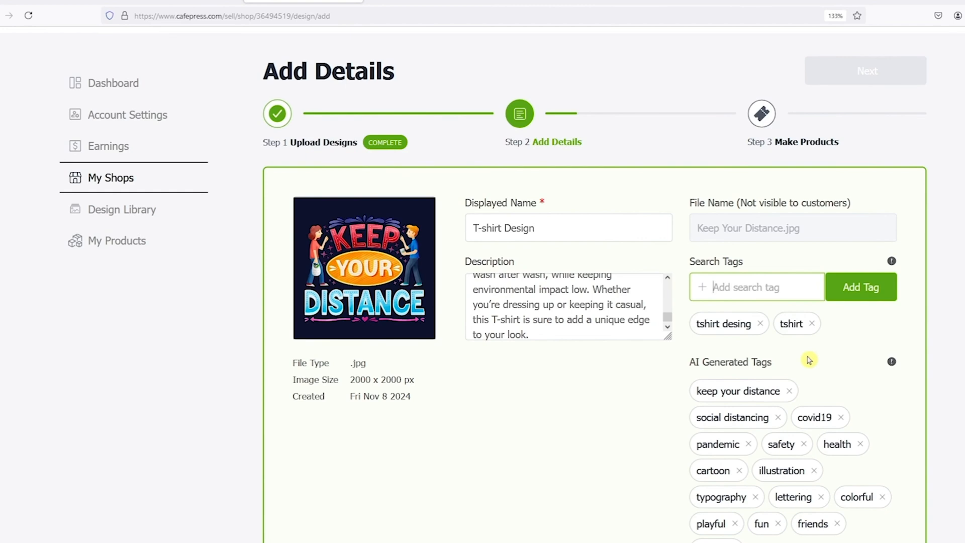
Save the design details and return to the top of Add Details.
{"action": "scroll", "coordinate": [804, 370], "scroll_direction": "down", "scroll_amount": 3}
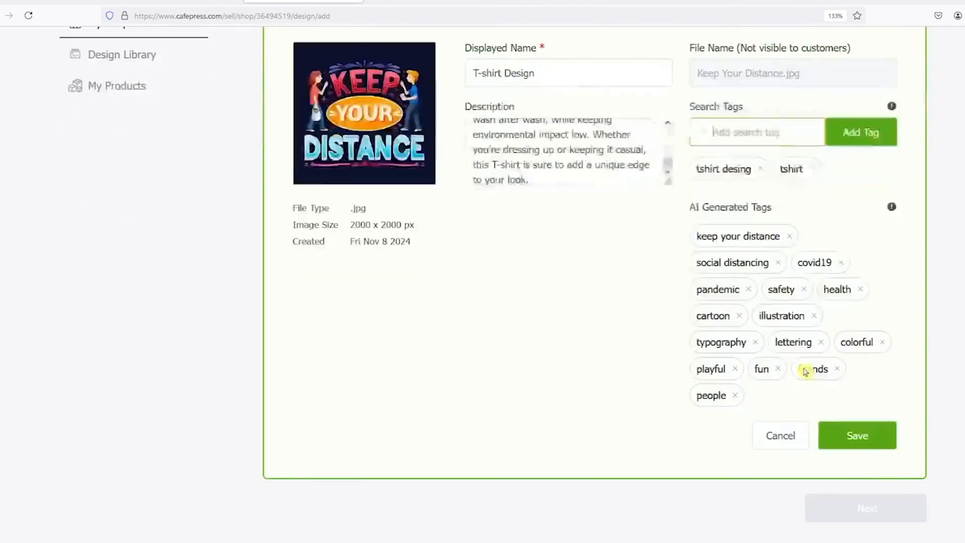
{"action": "left_click", "coordinate": [859, 438]}
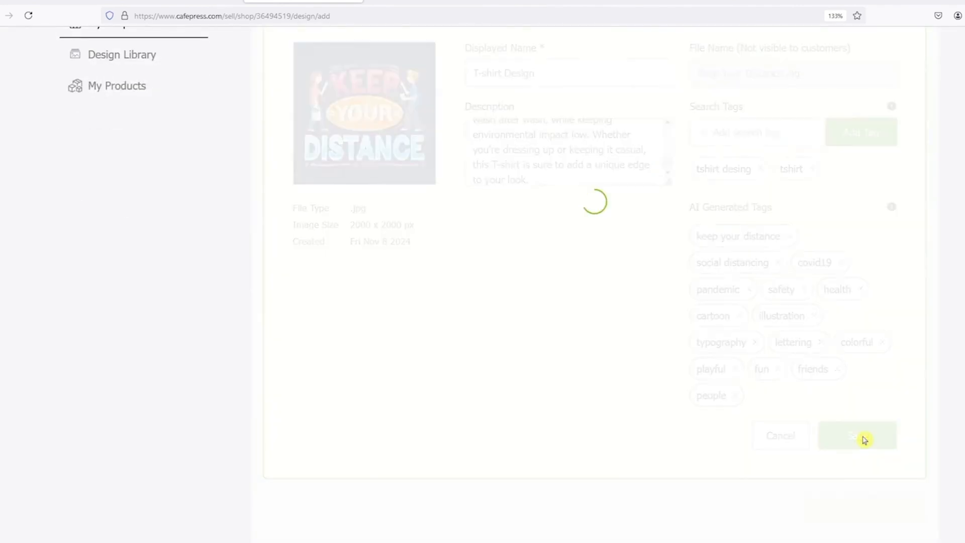
{"action": "scroll", "coordinate": [799, 345], "scroll_direction": "up", "scroll_amount": 3}
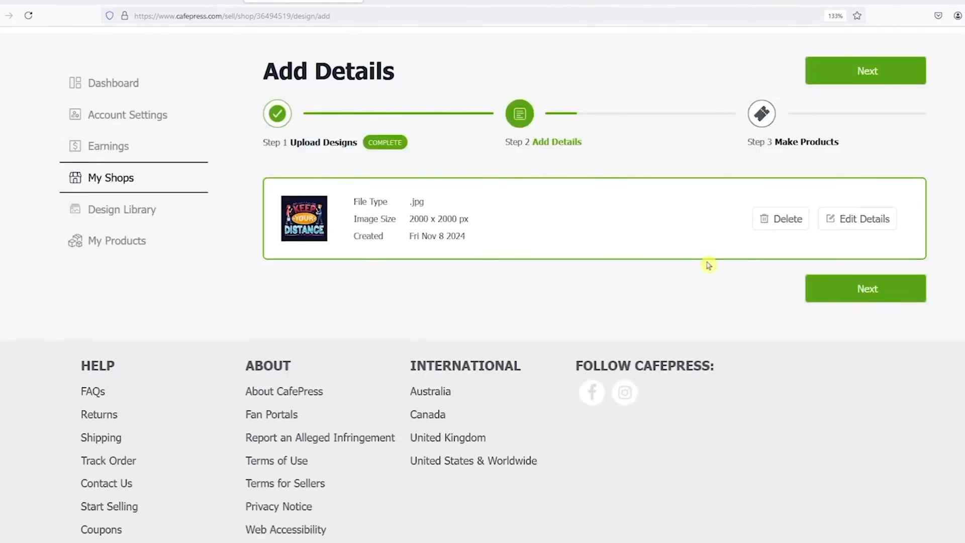
Continue to Make Products and review the 10 suggested products.
{"action": "left_click", "coordinate": [847, 298]}
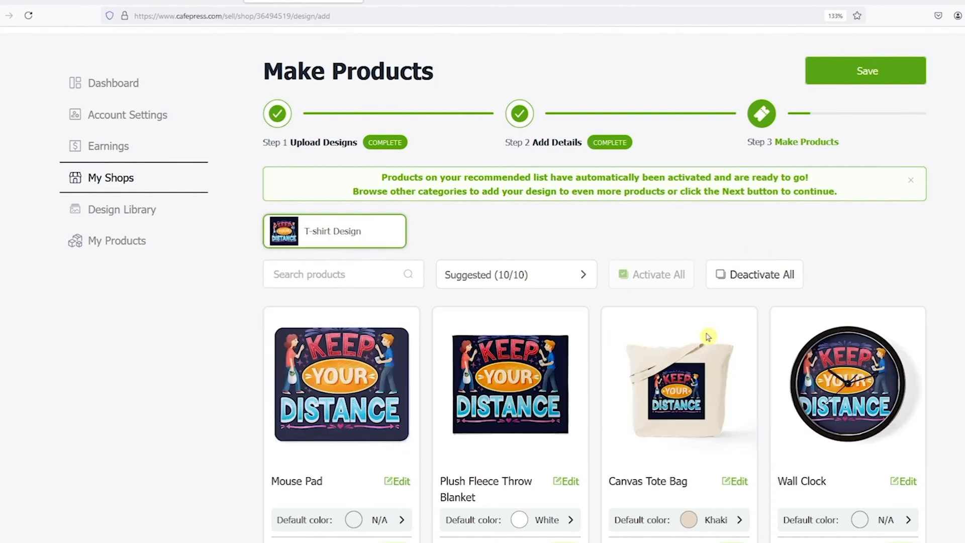
{"action": "scroll", "coordinate": [710, 336], "scroll_direction": "down", "scroll_amount": 3}
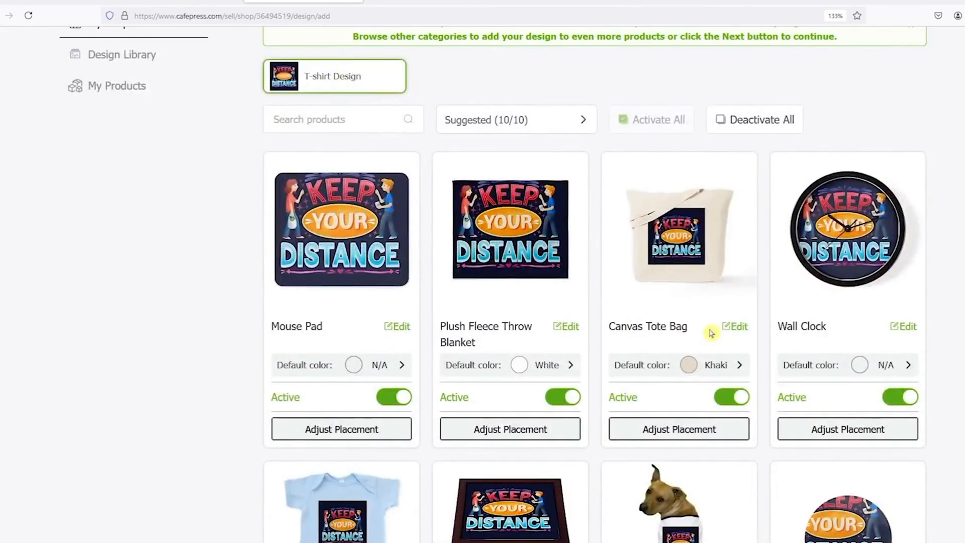
{"action": "scroll", "coordinate": [710, 333], "scroll_direction": "down", "scroll_amount": 5}
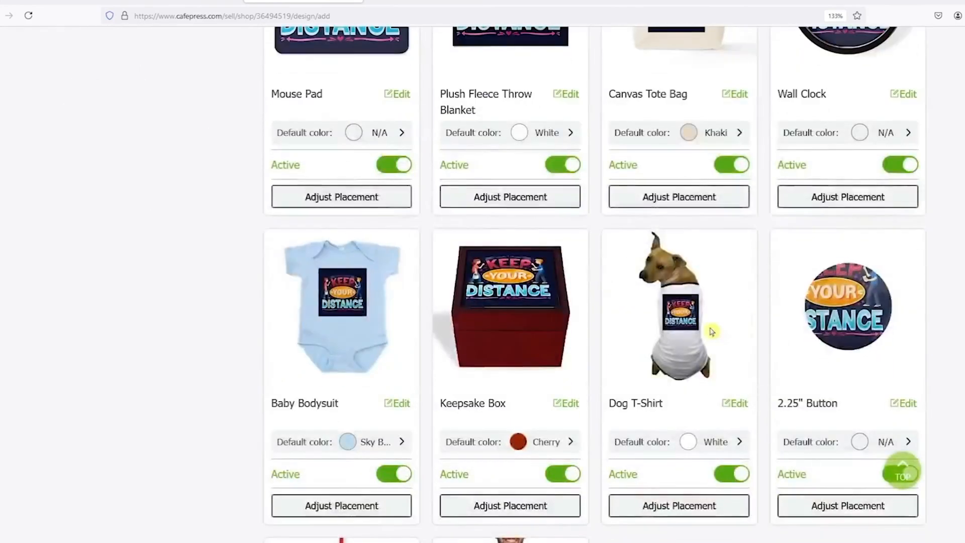
{"action": "scroll", "coordinate": [712, 331], "scroll_direction": "down", "scroll_amount": 9}
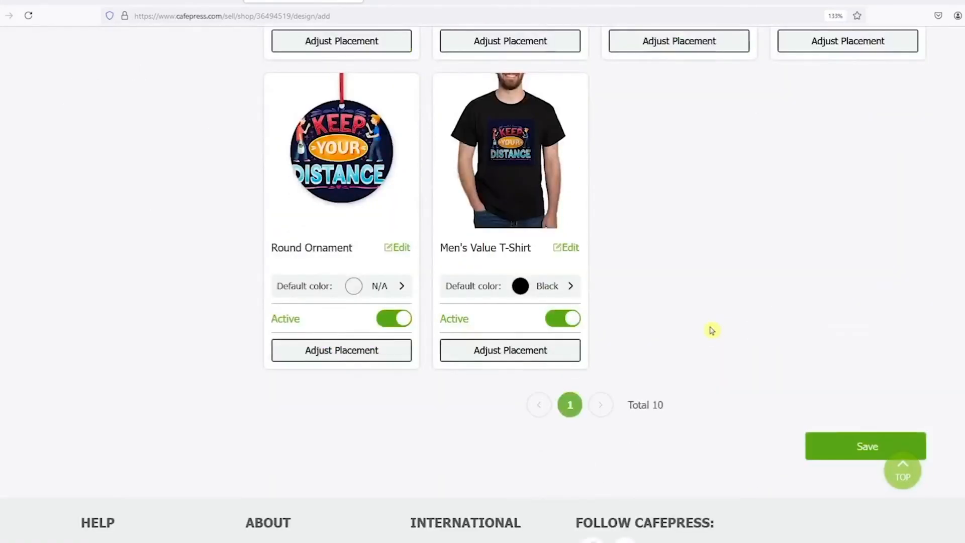
{"action": "scroll", "coordinate": [708, 330], "scroll_direction": "up", "scroll_amount": 3}
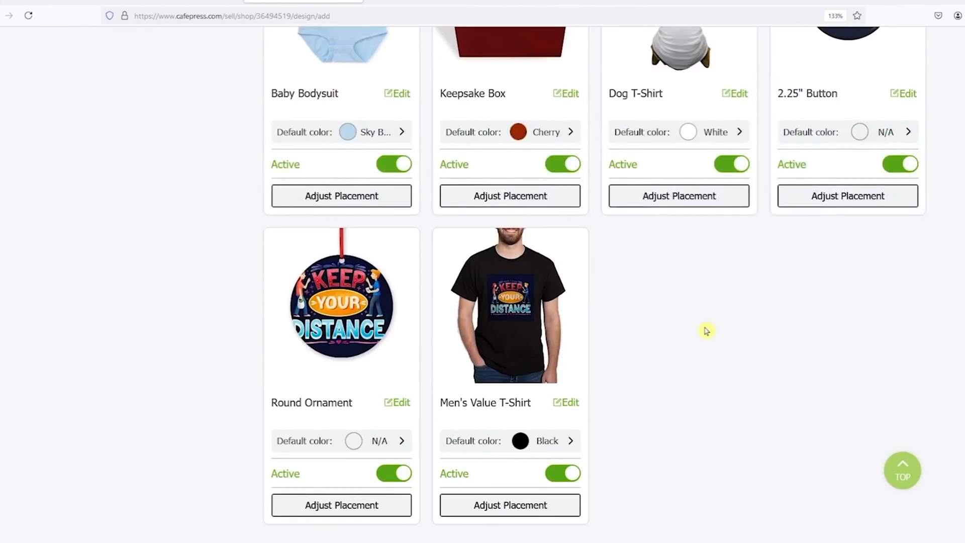
{"action": "scroll", "coordinate": [704, 327], "scroll_direction": "up", "scroll_amount": 5}
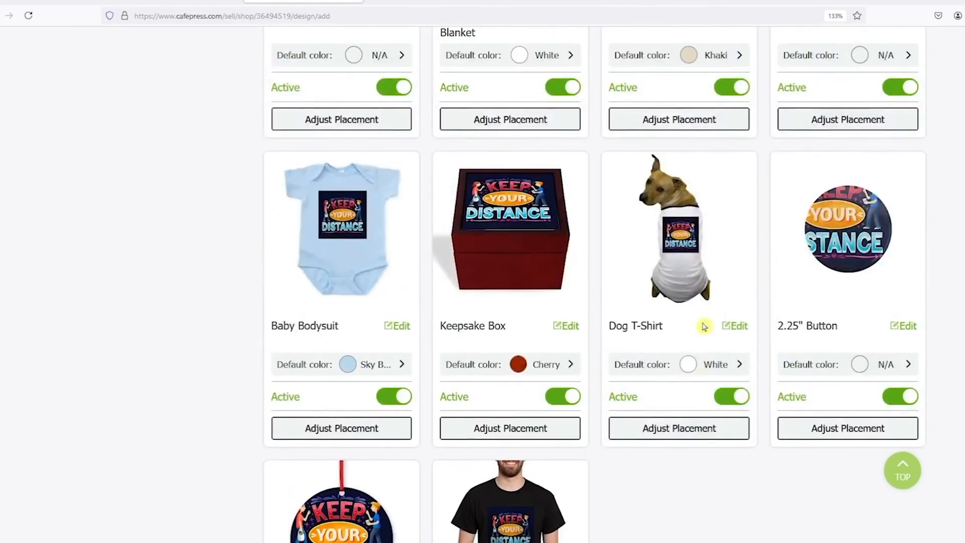
{"action": "scroll", "coordinate": [704, 326], "scroll_direction": "up", "scroll_amount": 5}
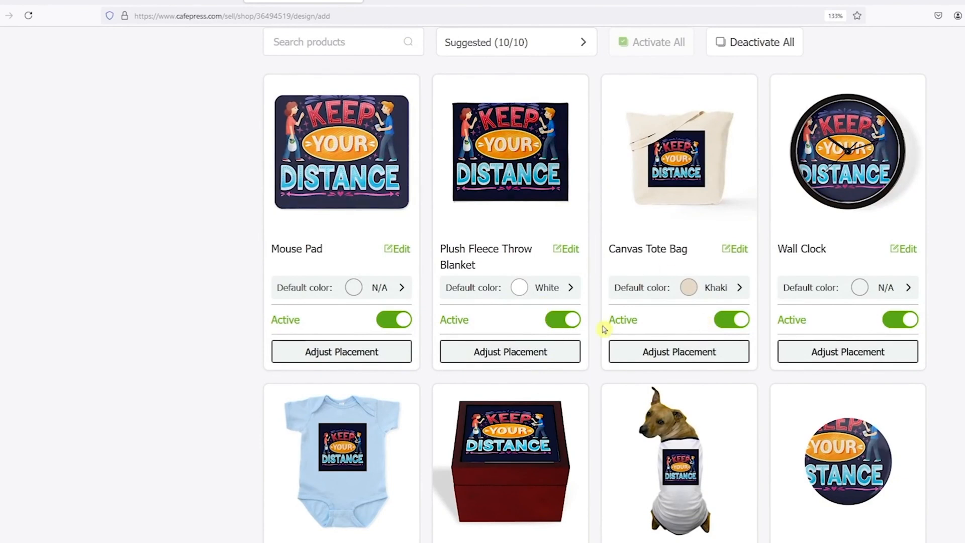
{"action": "scroll", "coordinate": [572, 327], "scroll_direction": "down", "scroll_amount": 5}
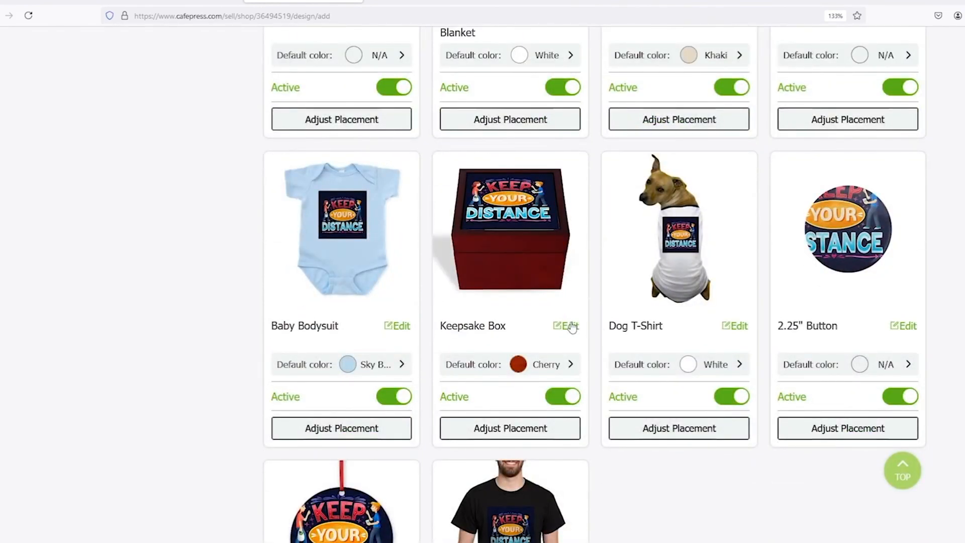
Turn the Dog T-Shirt off and back on, then save the products.
{"action": "left_click", "coordinate": [736, 399]}
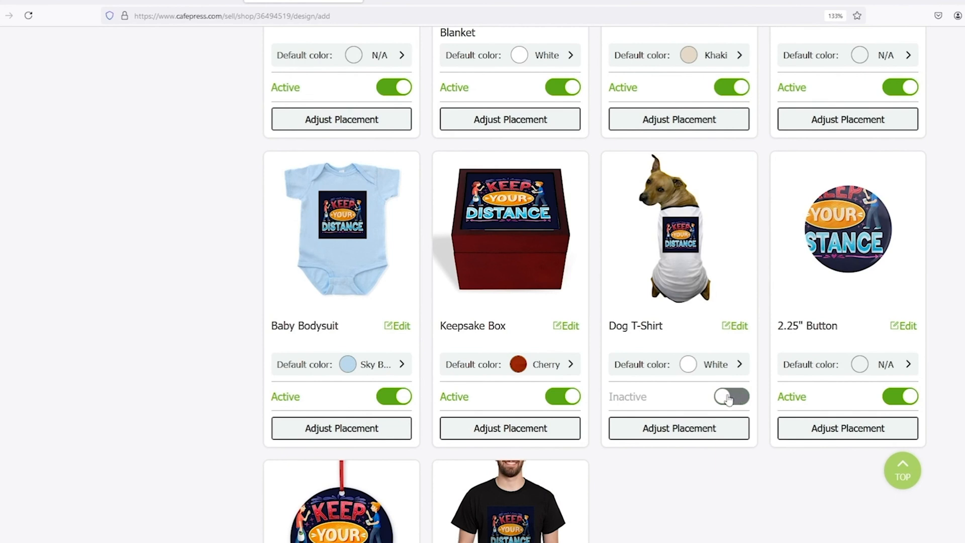
{"action": "left_click", "coordinate": [729, 400]}
{"action": "scroll", "coordinate": [729, 400], "scroll_direction": "down", "scroll_amount": 8}
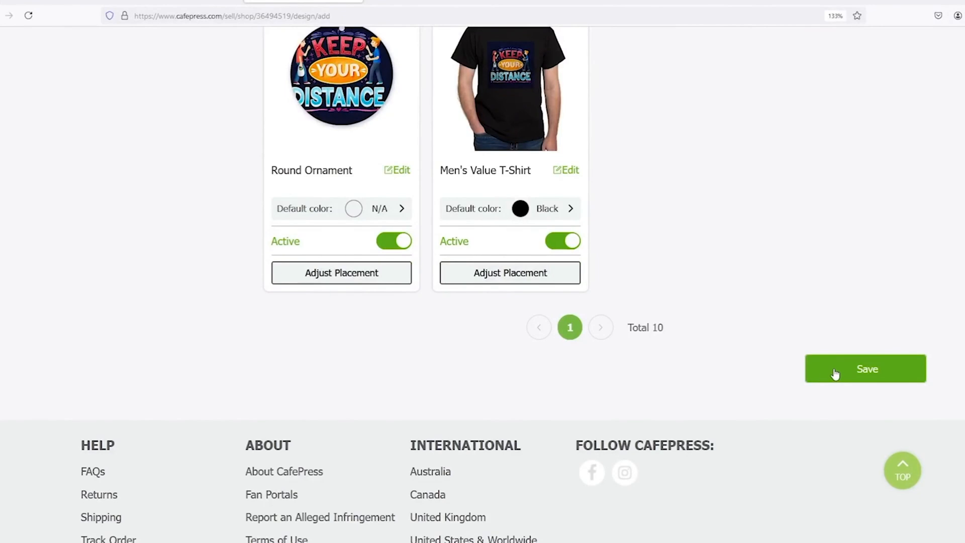
{"action": "left_click", "coordinate": [835, 374]}
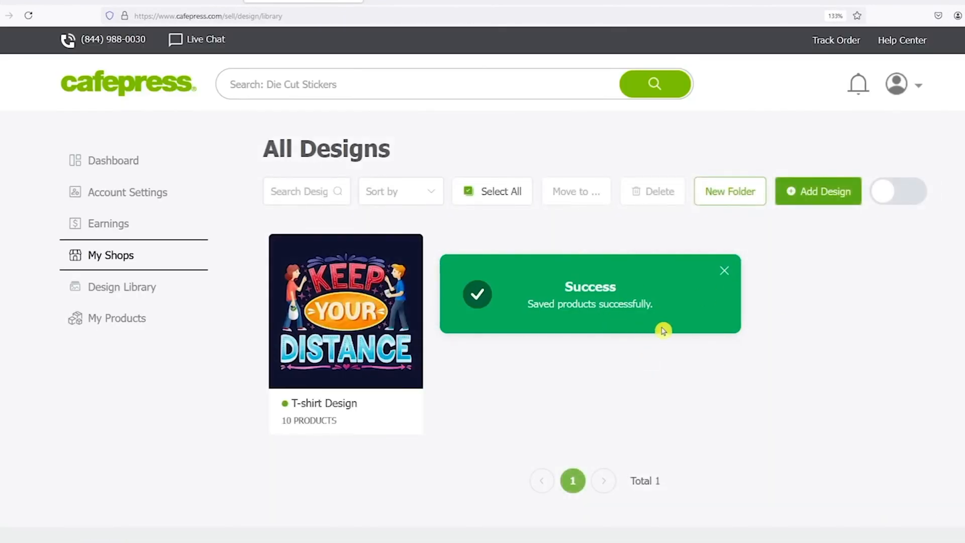
Open the T-shirt Design's Design Details page and browse its Create More Products list.
{"action": "mouse_move", "coordinate": [351, 386]}
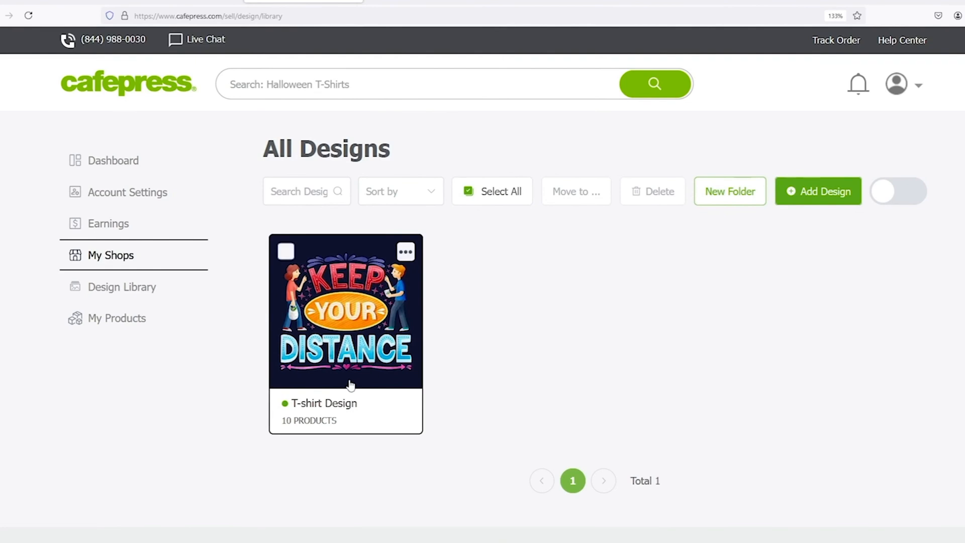
{"action": "left_click", "coordinate": [326, 415]}
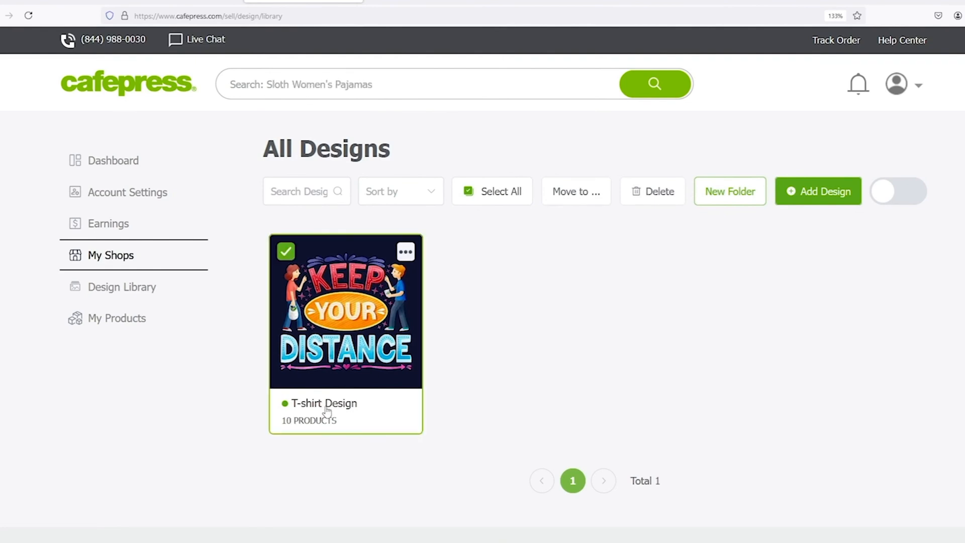
{"action": "left_click", "coordinate": [327, 409]}
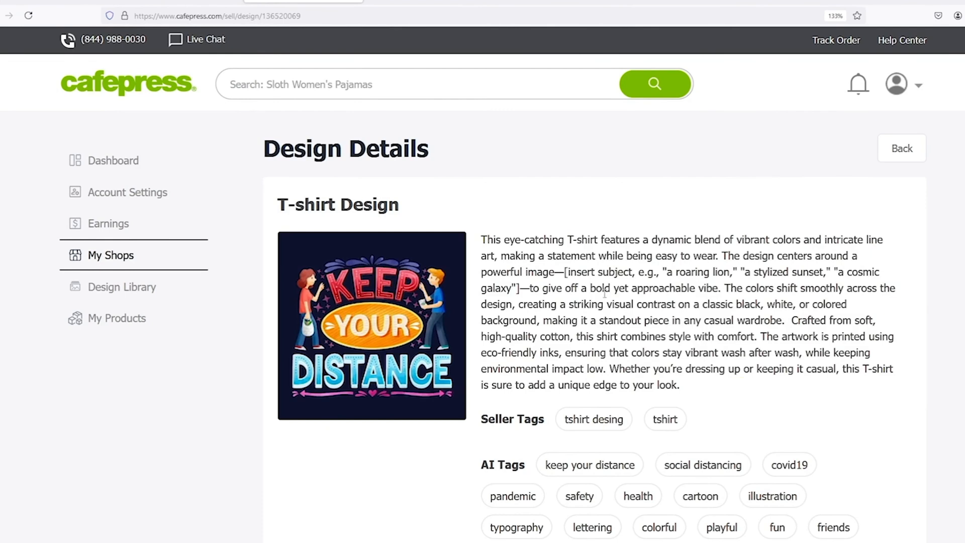
{"action": "scroll", "coordinate": [605, 294], "scroll_direction": "down", "scroll_amount": 10}
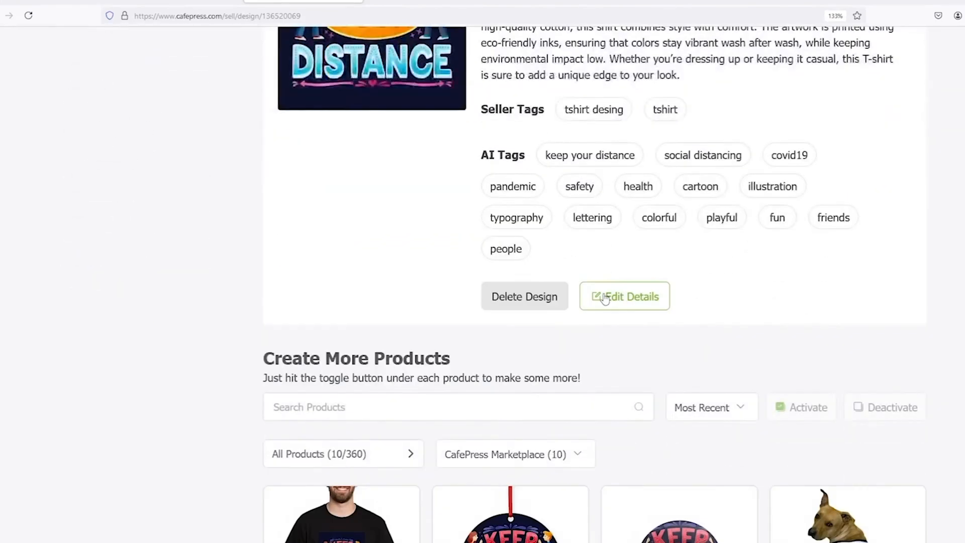
{"action": "scroll", "coordinate": [605, 299], "scroll_direction": "down", "scroll_amount": 15}
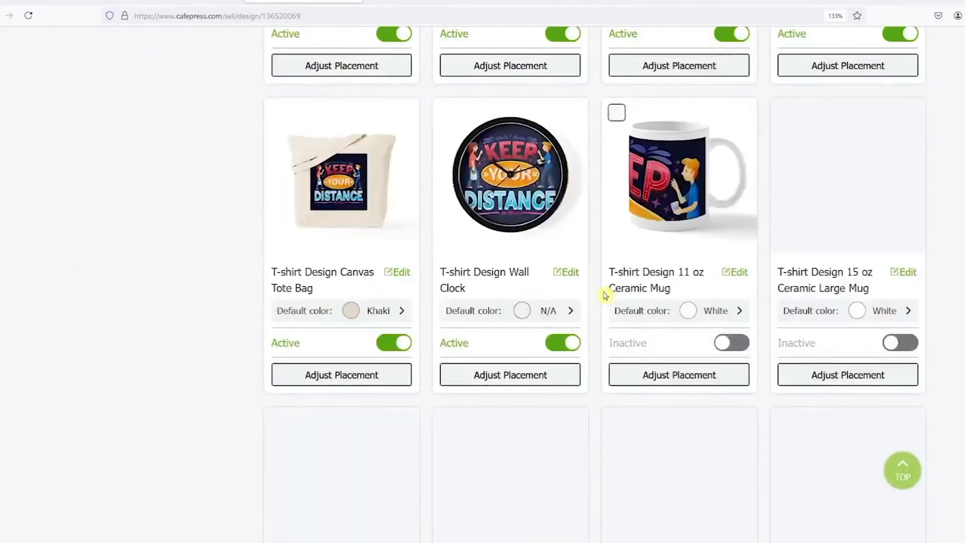
{"action": "scroll", "coordinate": [605, 297], "scroll_direction": "down", "scroll_amount": 8}
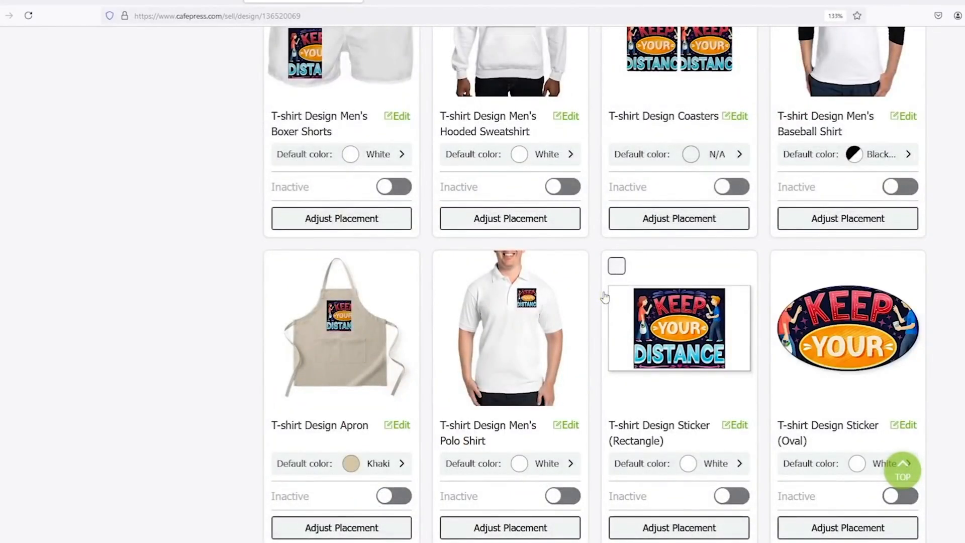
{"action": "scroll", "coordinate": [605, 296], "scroll_direction": "down", "scroll_amount": 9}
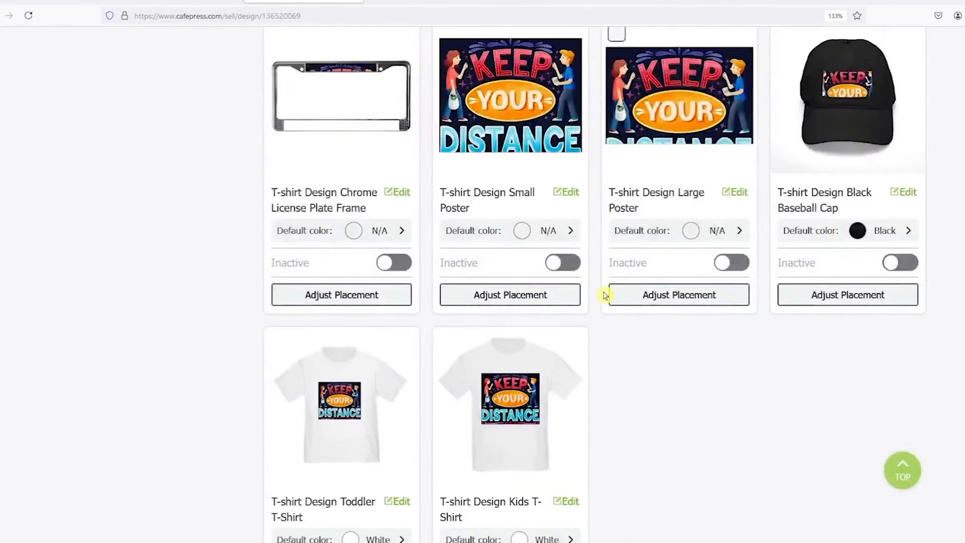
{"action": "scroll", "coordinate": [604, 296], "scroll_direction": "up", "scroll_amount": 20}
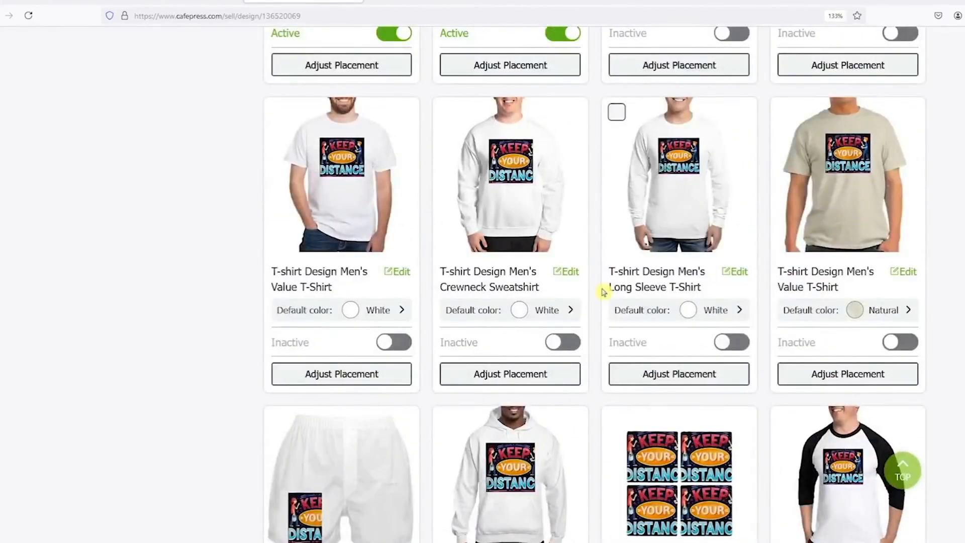
{"action": "scroll", "coordinate": [605, 292], "scroll_direction": "down", "scroll_amount": 10}
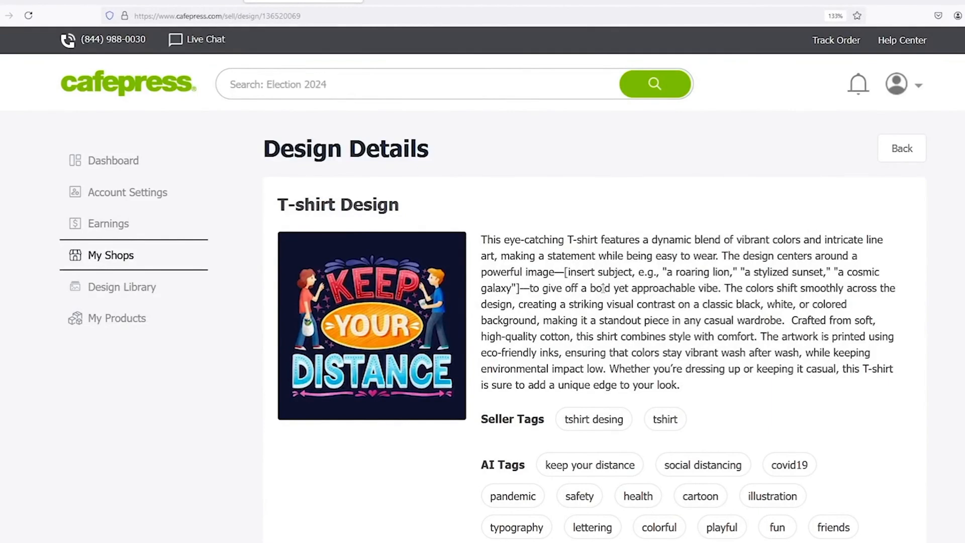
Go through Earnings and Account Settings to the Payment Details page with Check and PayPal options.
{"action": "left_click", "coordinate": [119, 225]}
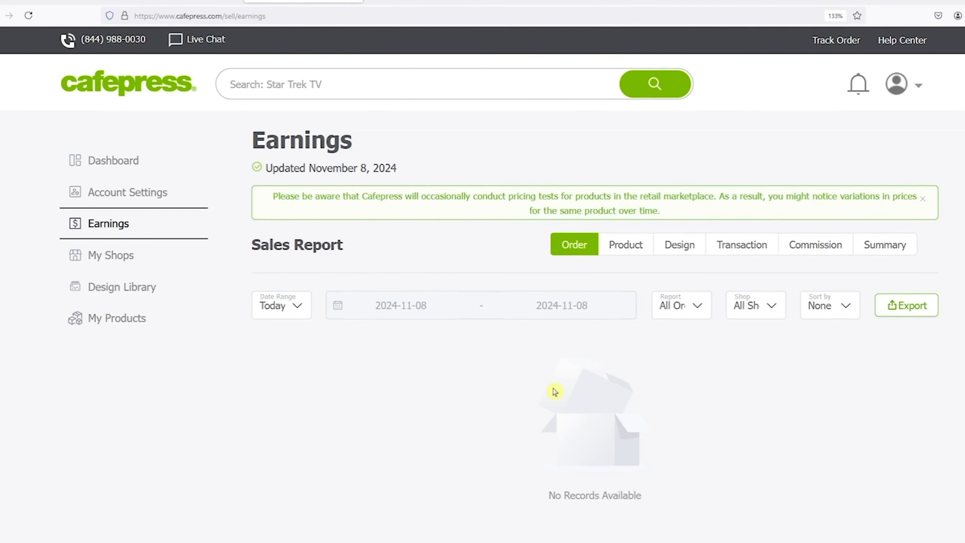
{"action": "left_click", "coordinate": [157, 194]}
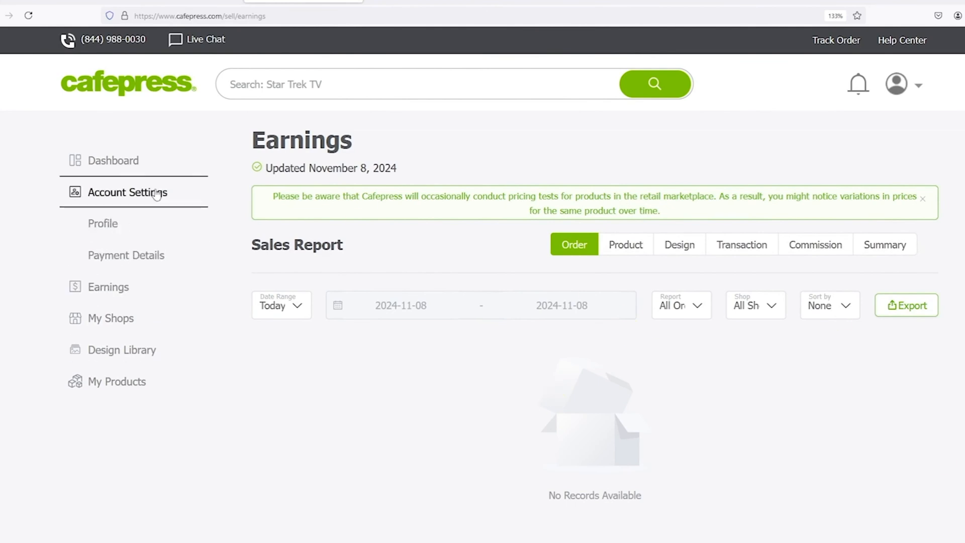
{"action": "left_click", "coordinate": [153, 258]}
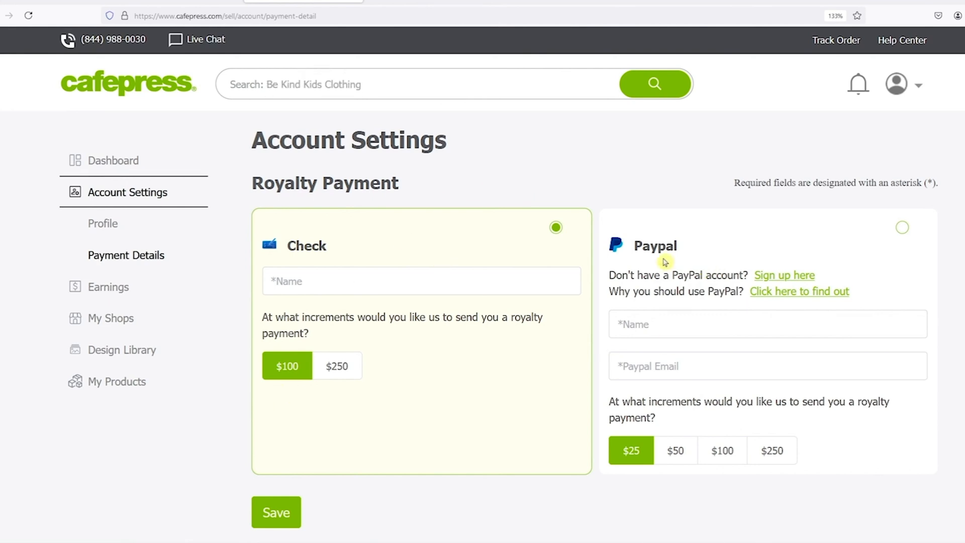
{"action": "left_click", "coordinate": [756, 322]}
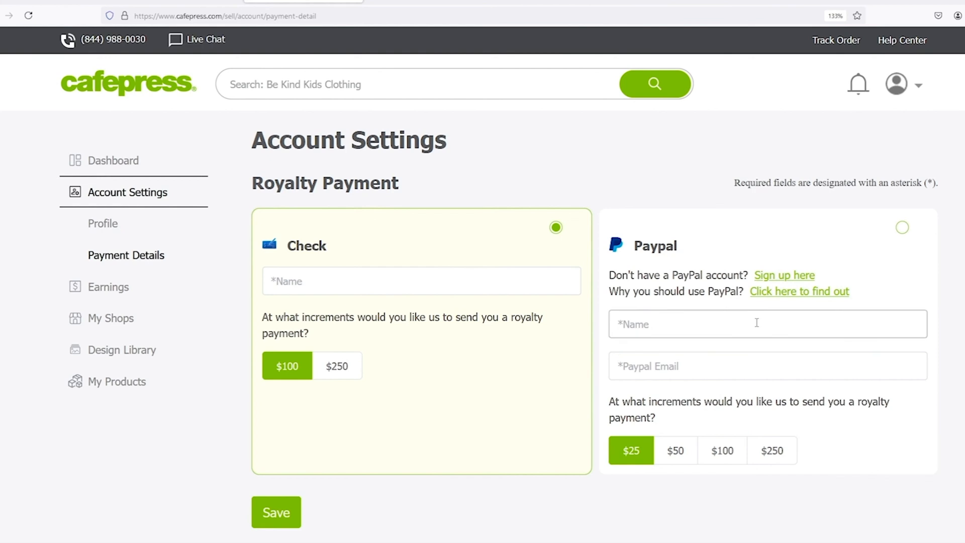